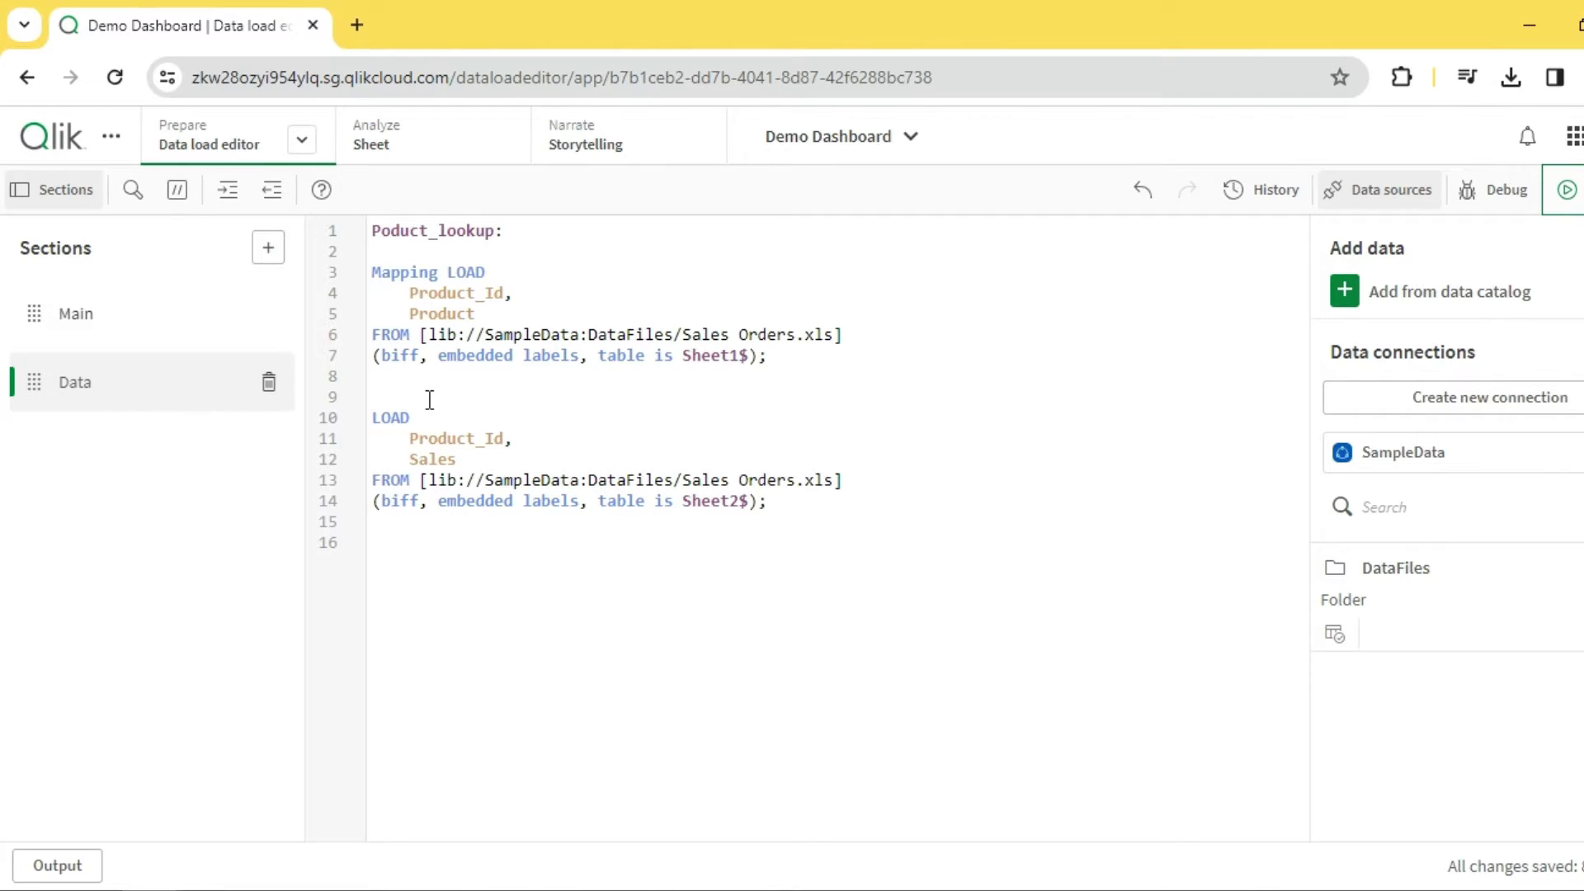
- Label the second load 'Sales:' and add a comma and new field line after Sales
text(ales:)
key(Return)
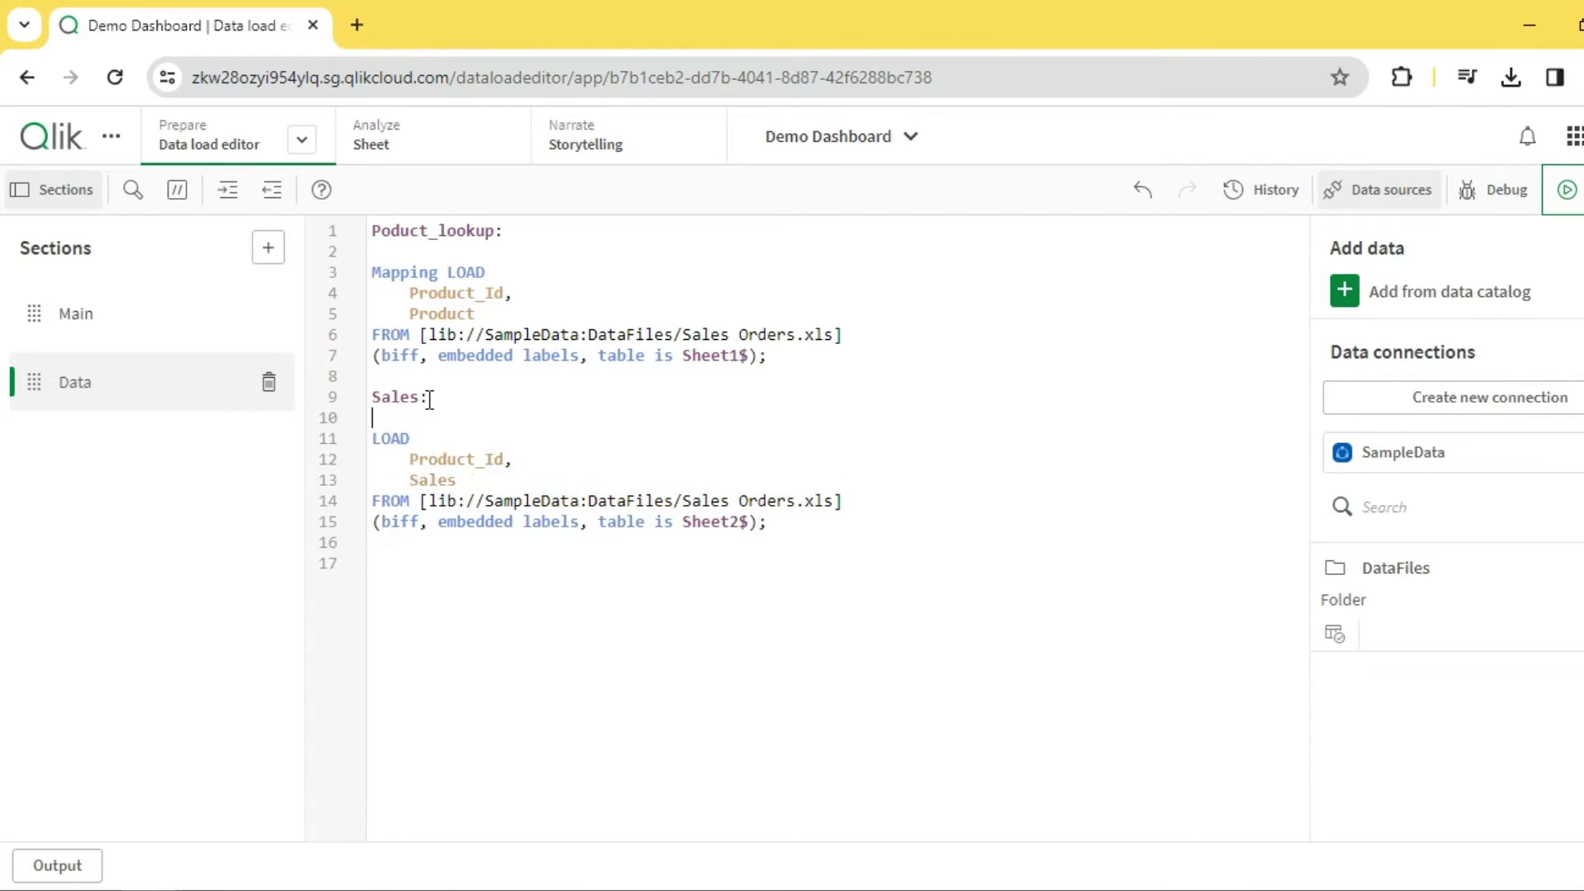
click(467, 459)
click(460, 481)
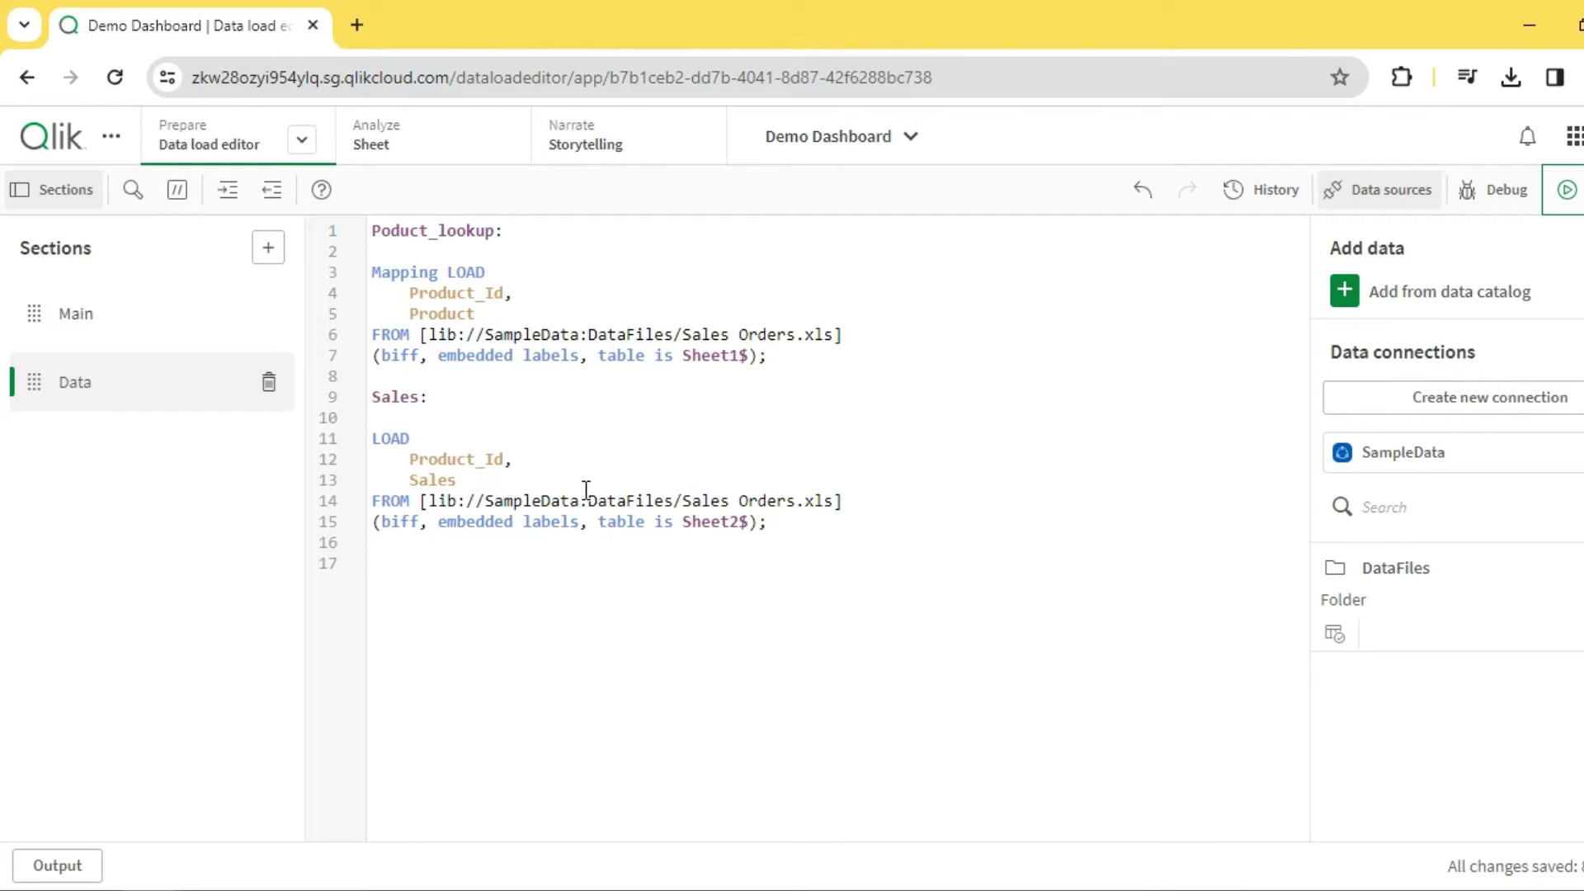
text(,)
key(Return)
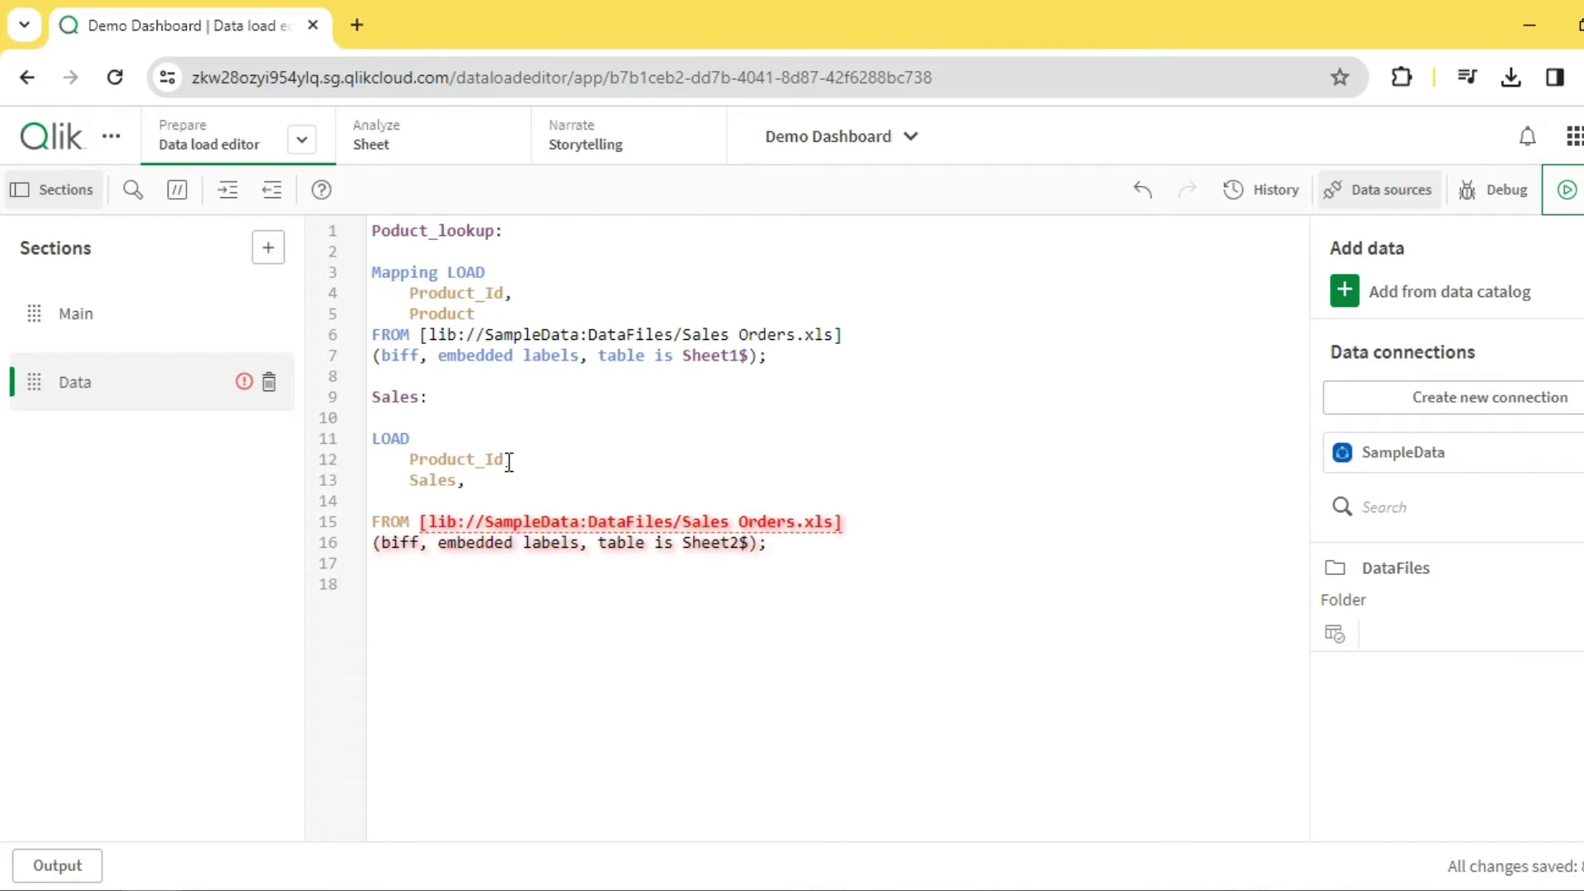
- Type 'Appl' on the new field line and highlight the ApplyMap autocomplete suggestion
double_click(482, 462)
click(472, 501)
text(Appl)
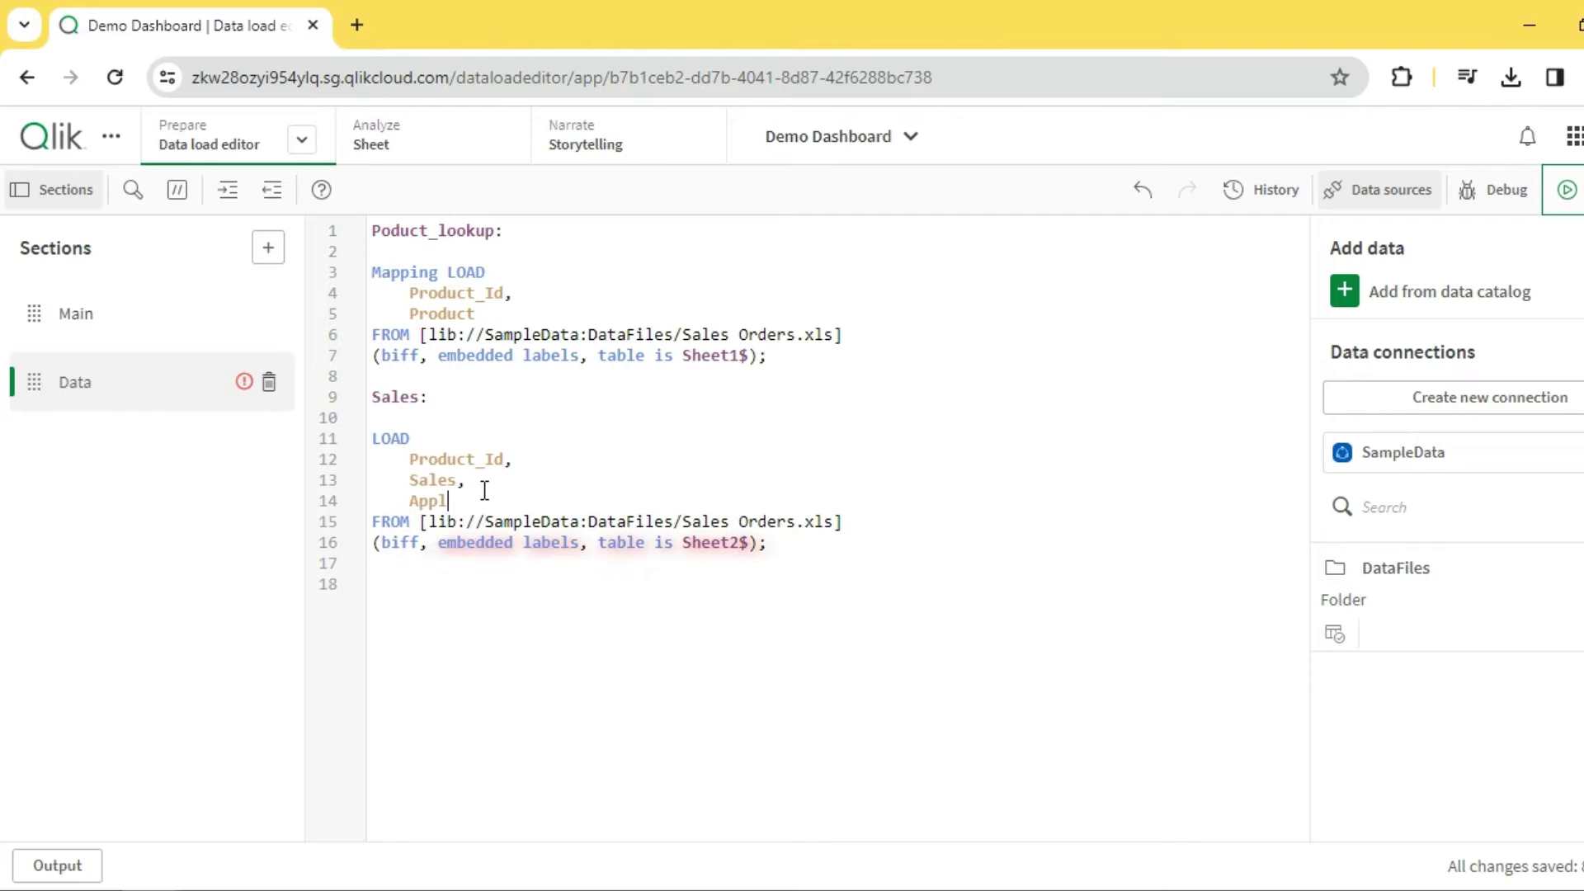
key(Down)
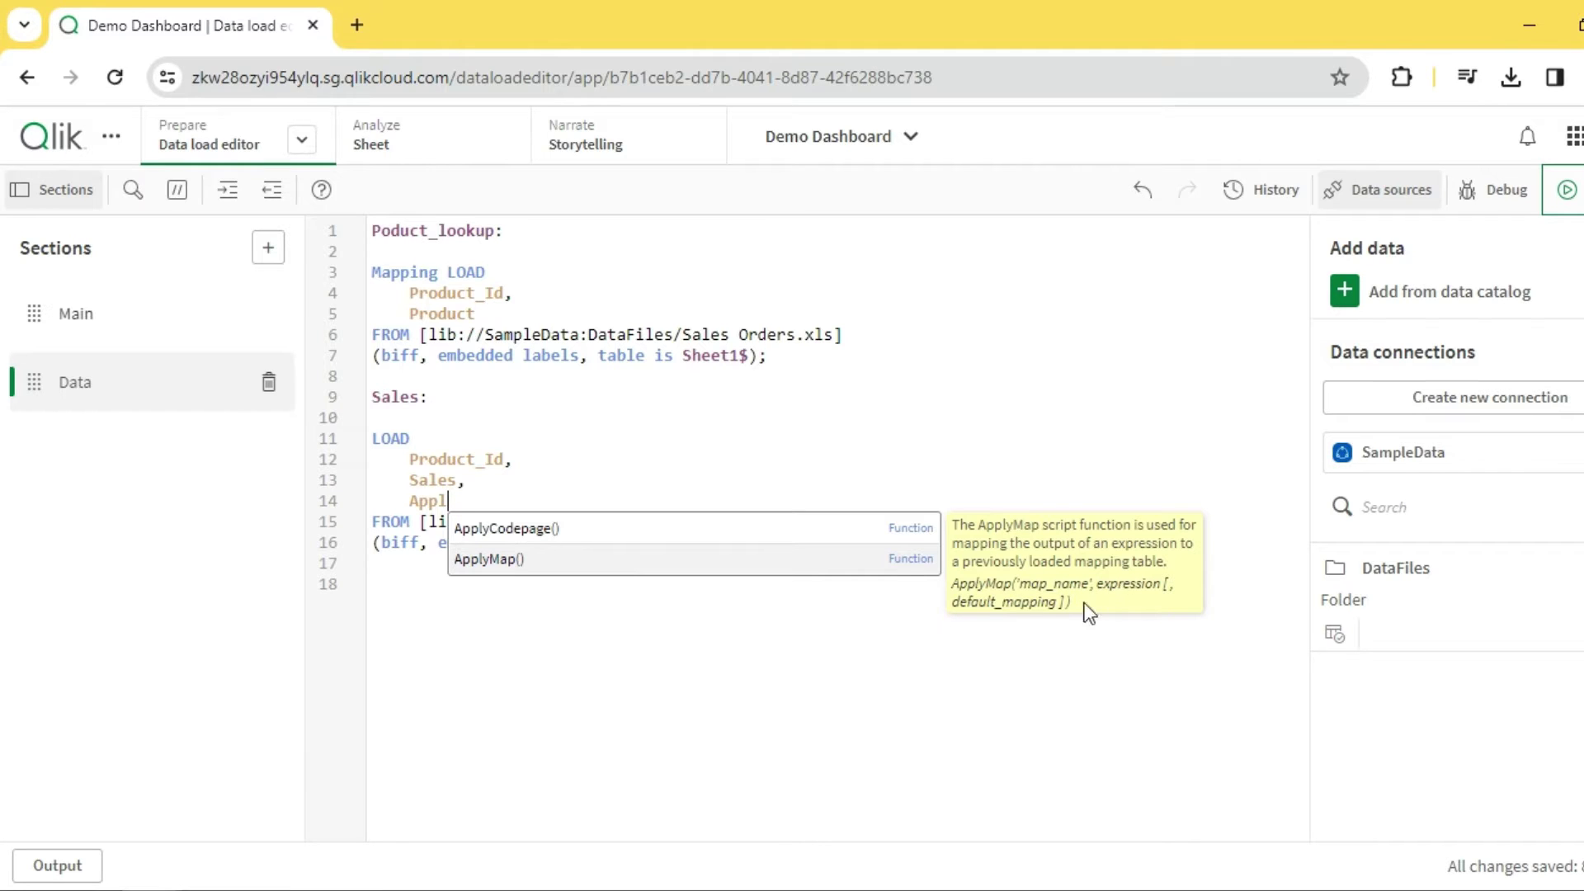
- Insert ApplyMap, correct line 1's table name to Product_lookup, and enter it as the map name
click(537, 568)
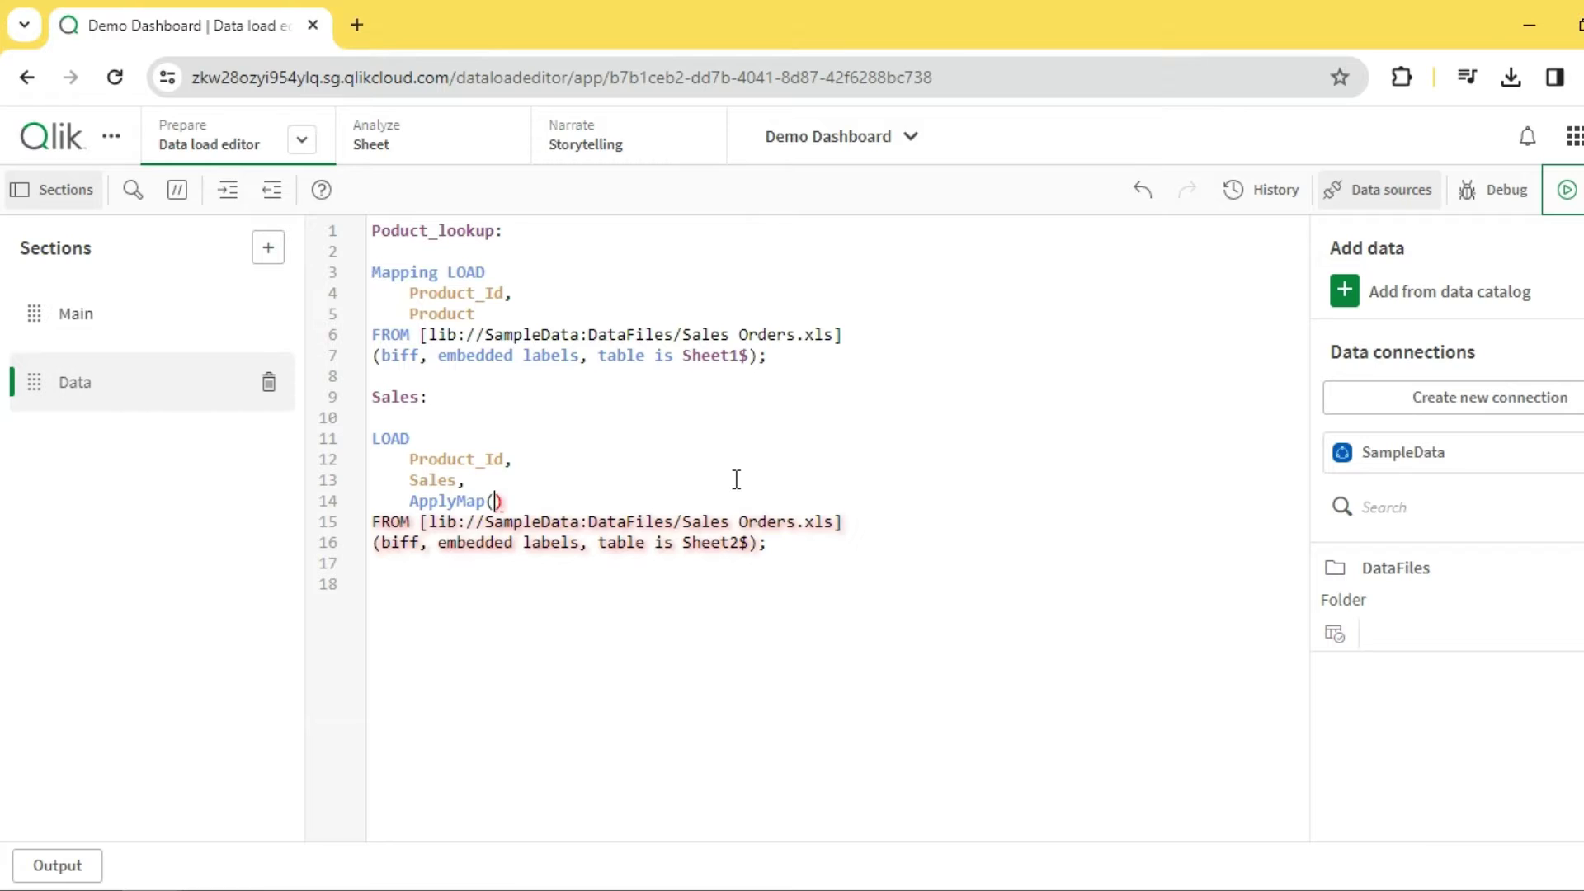
text('')
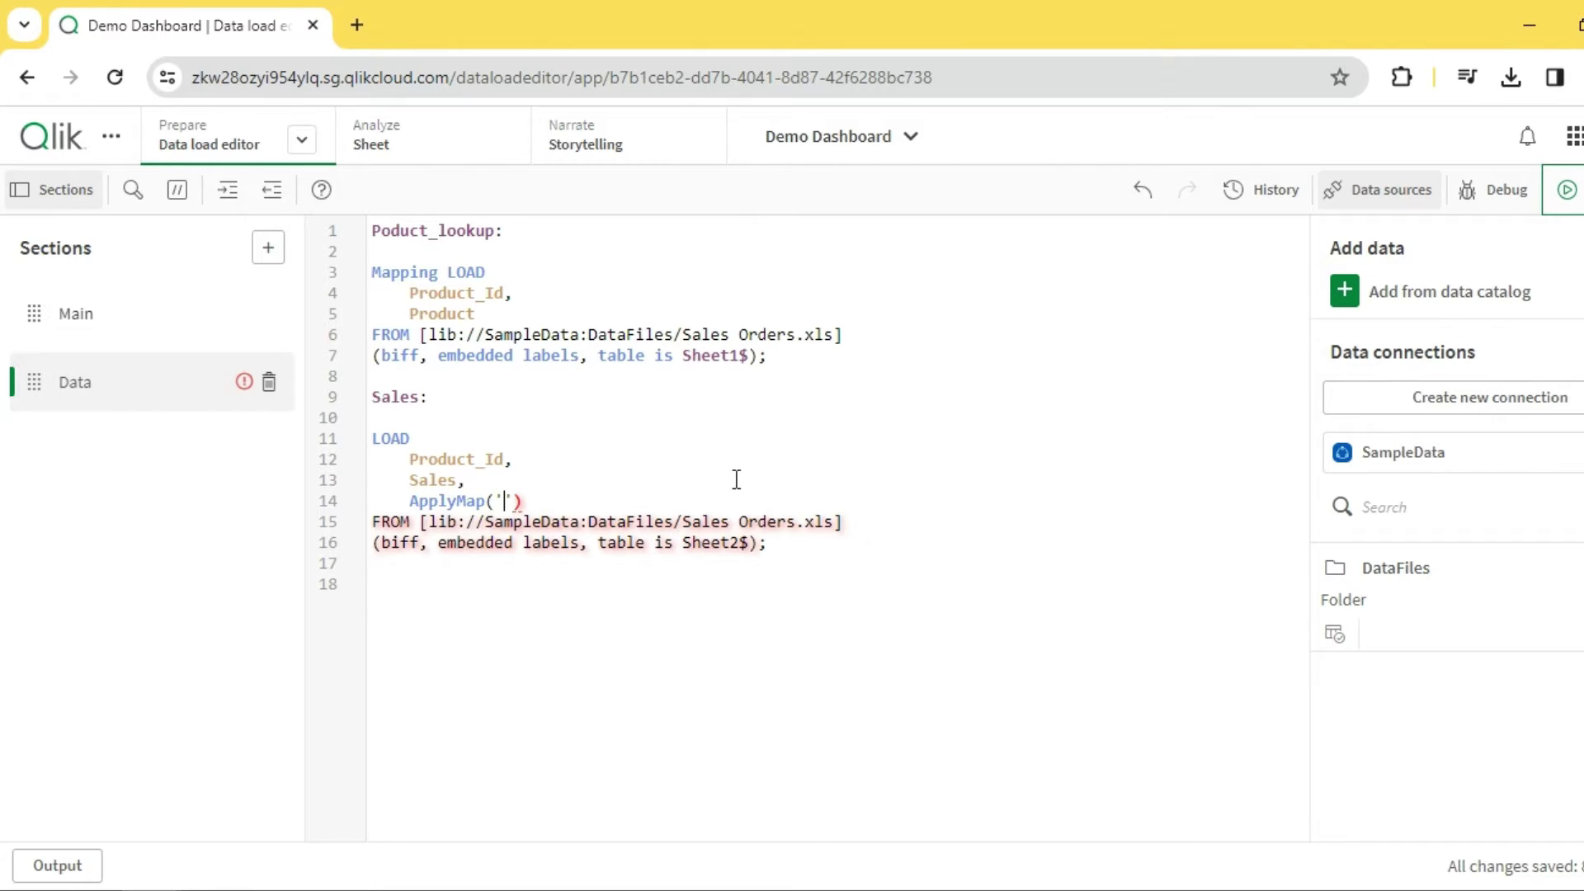
click(381, 230)
text(r)
click(503, 501)
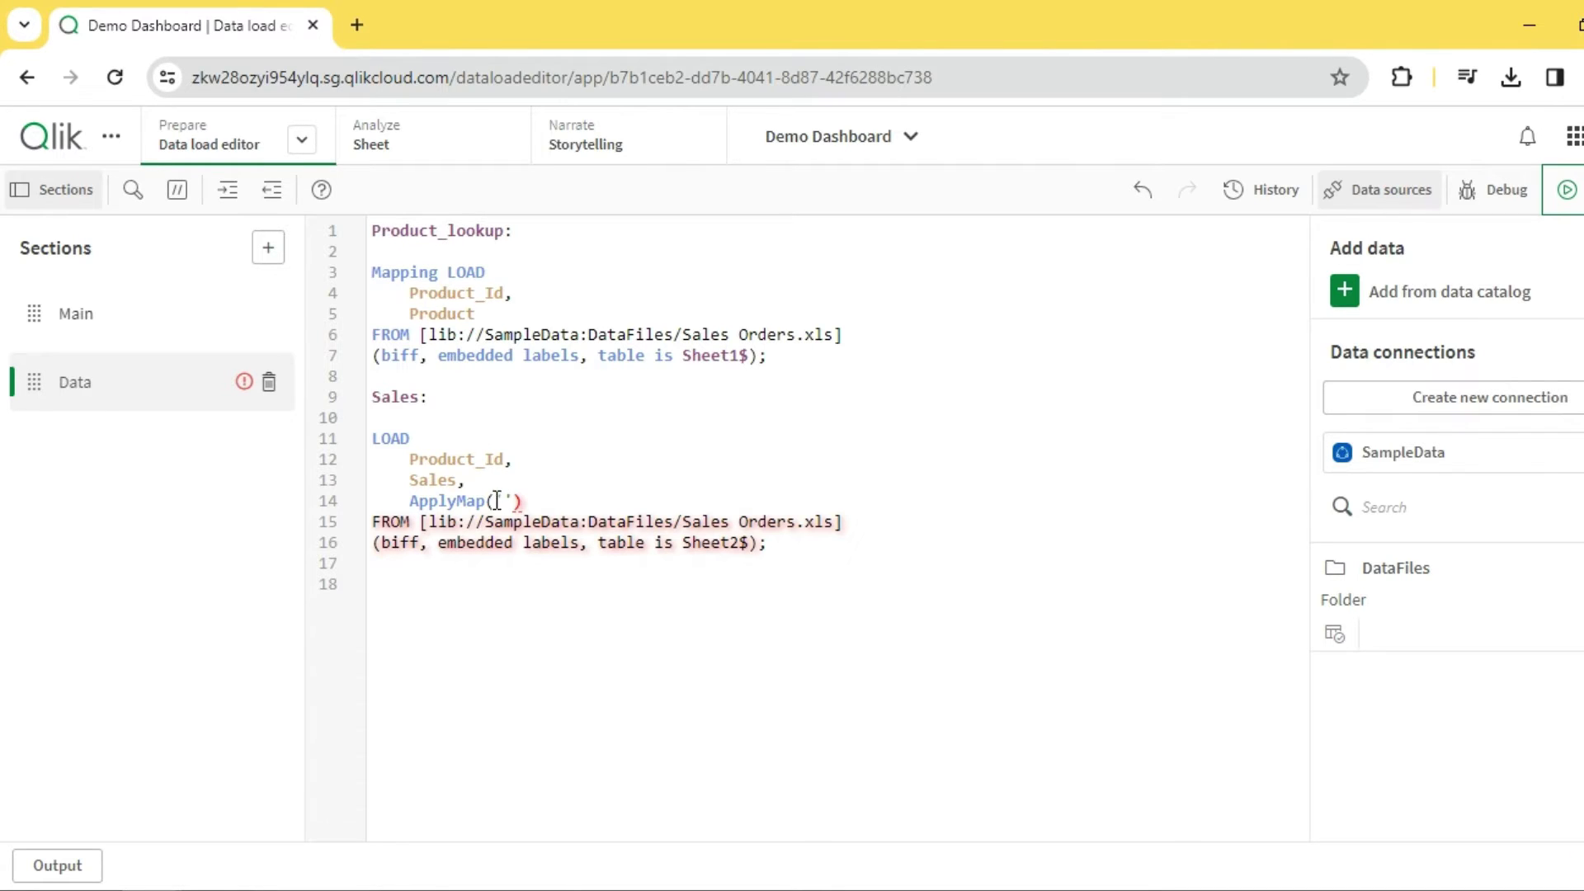
text(Prod)
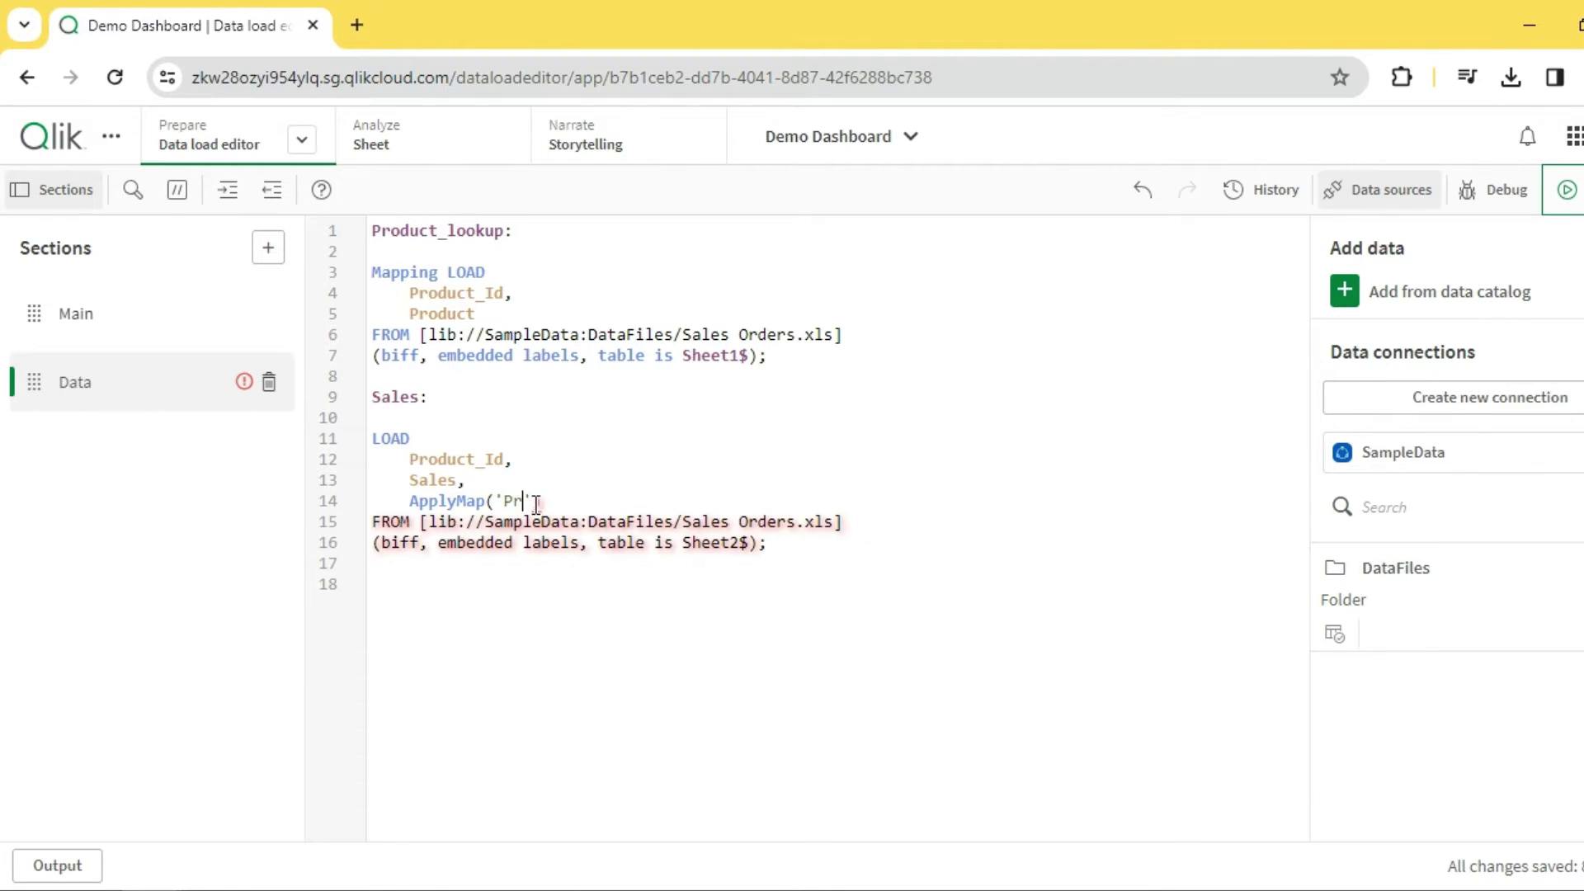
text(uct)
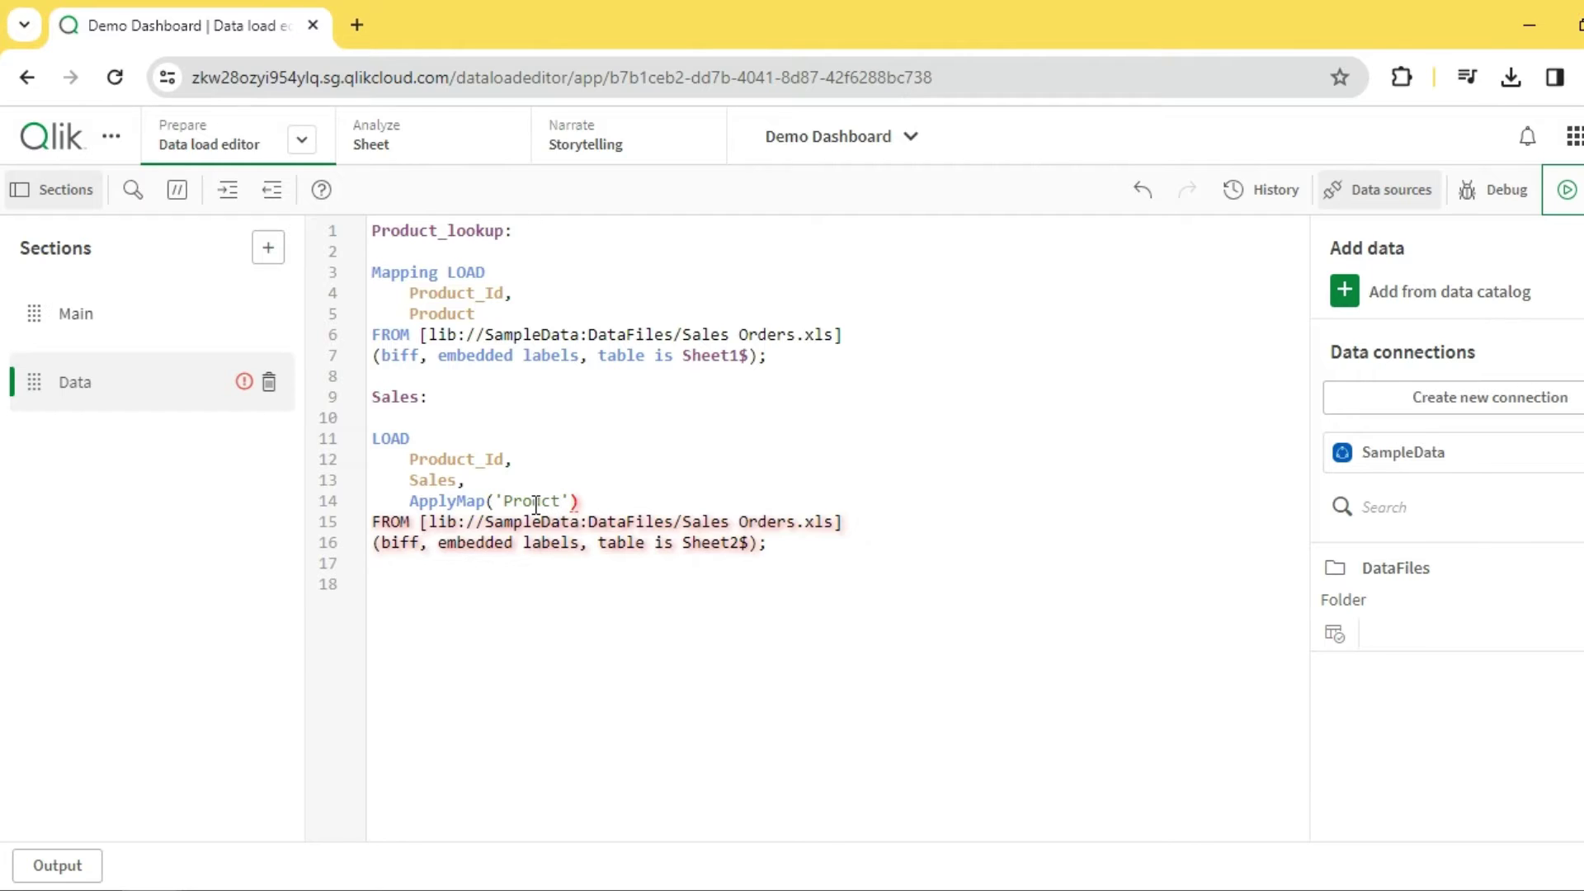
text(t)
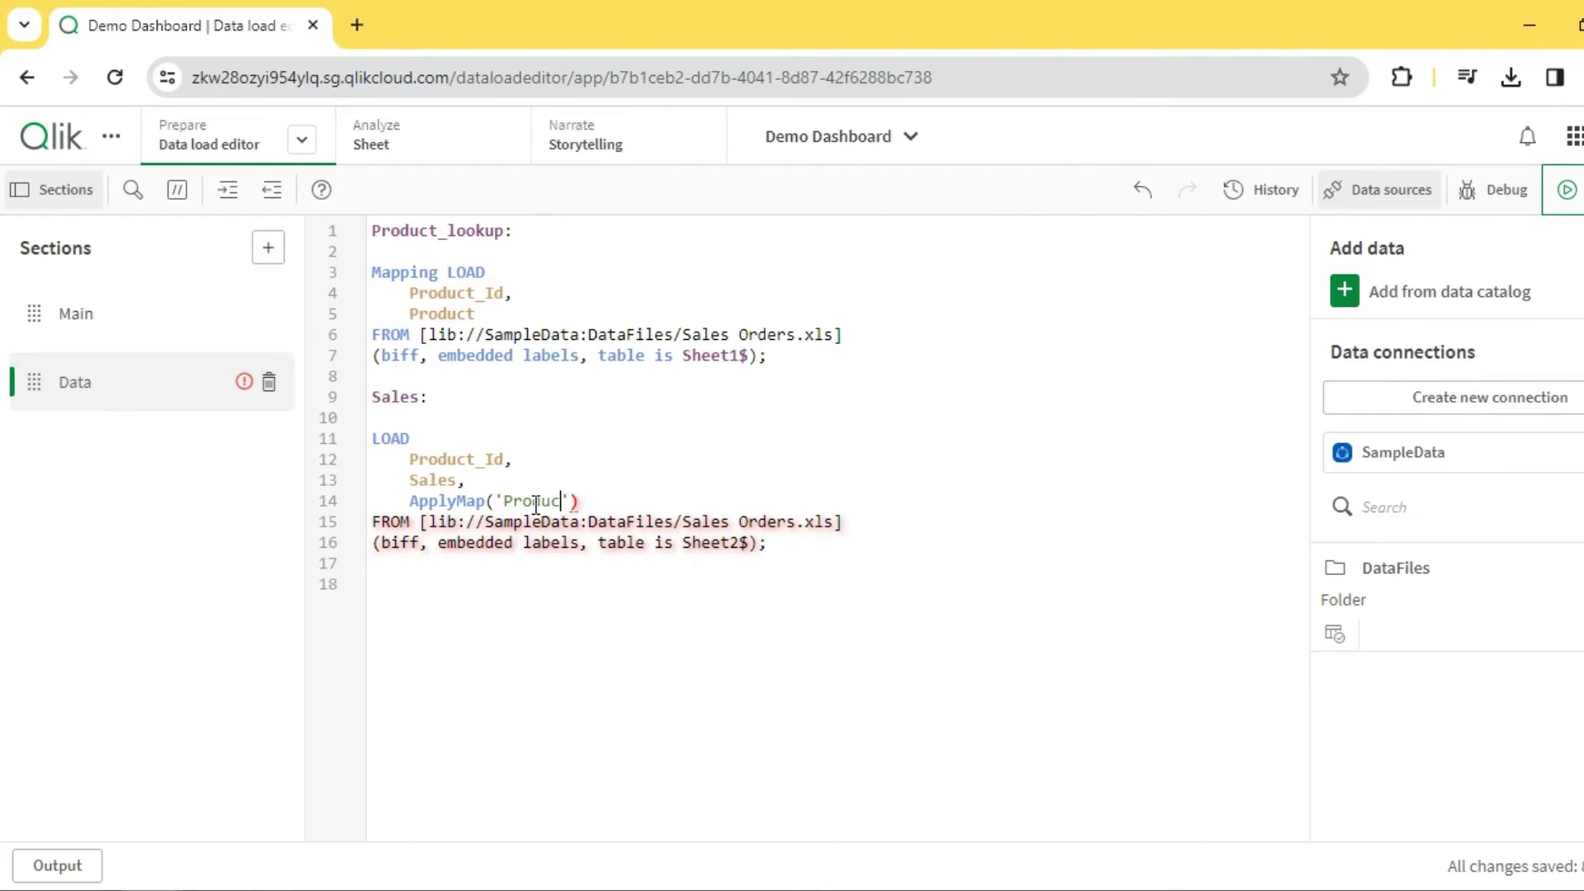
text(_)
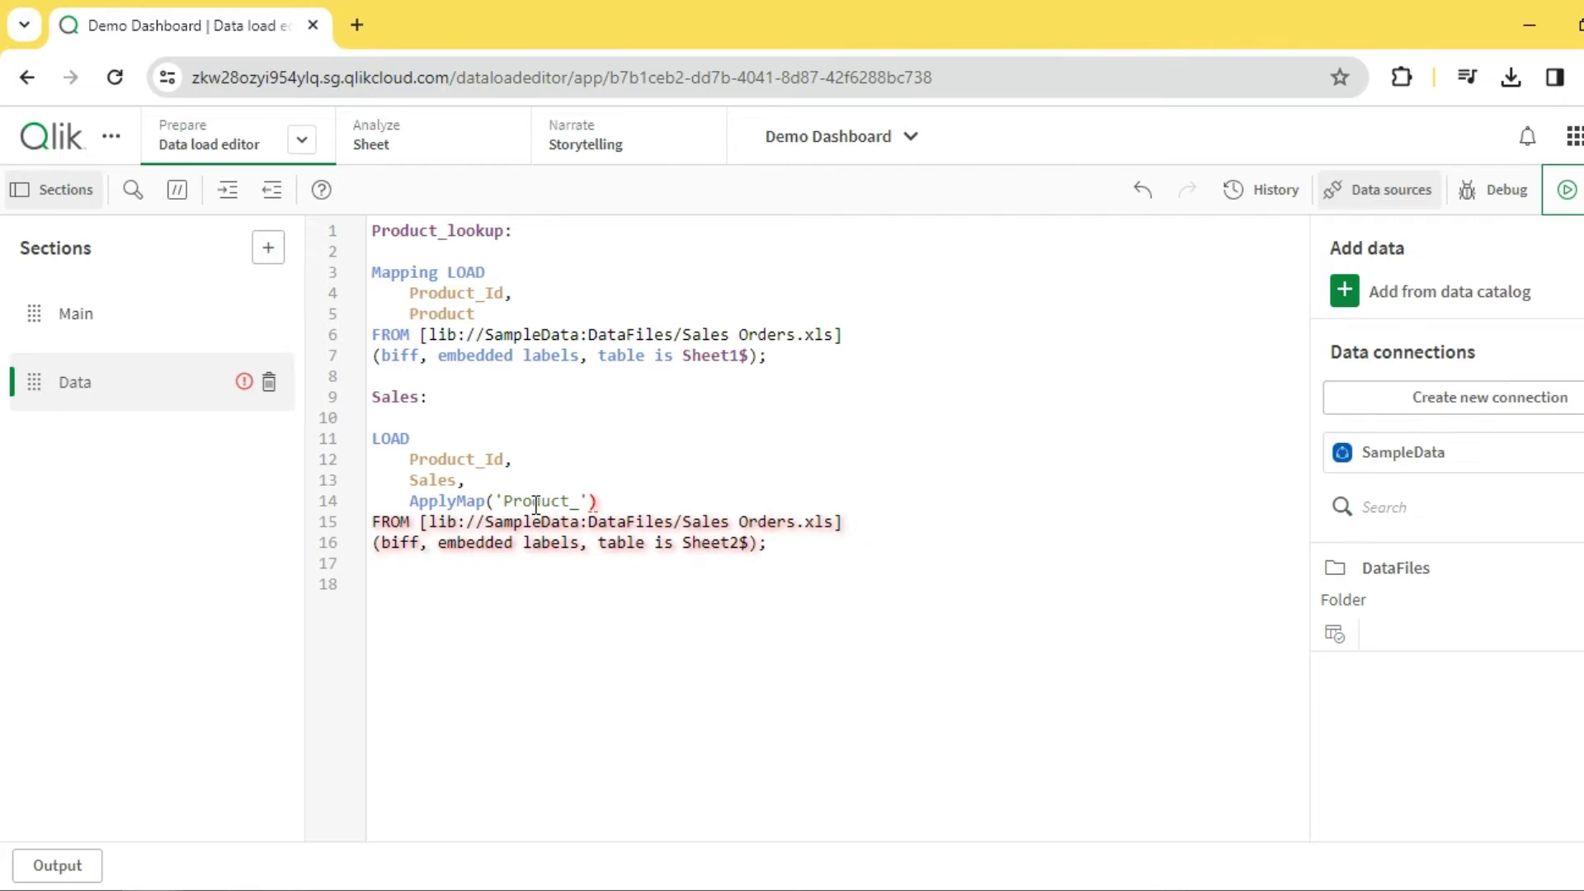
text(lookup)
text(,)
- Paste Product_Id as the ApplyMap lookup value and alias the result as Product_Name
double_click(479, 458)
key(ctrl+c)
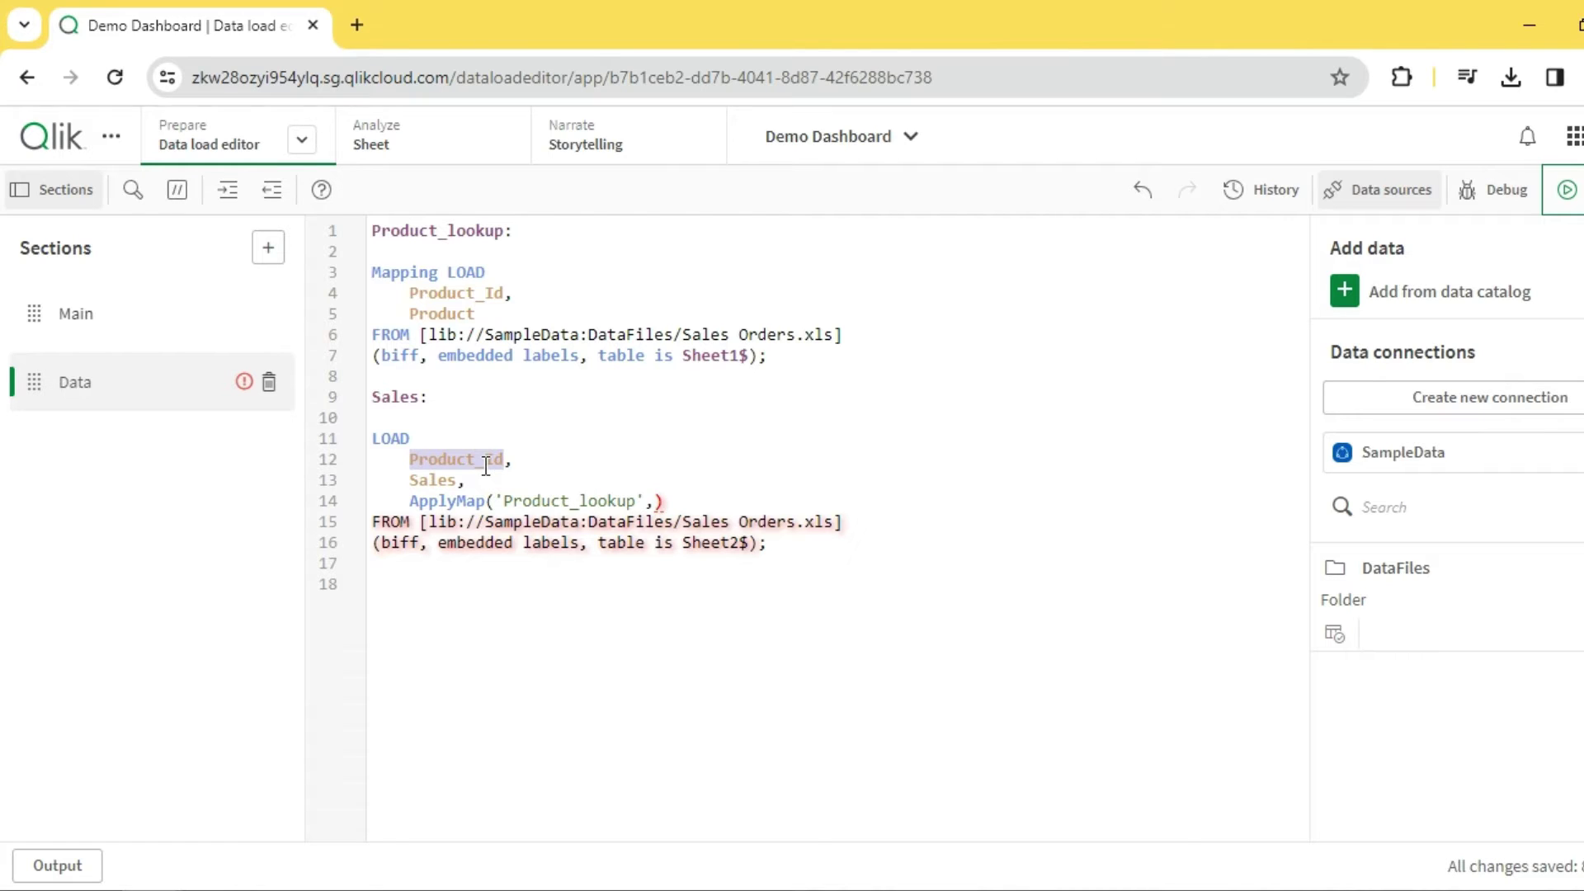
click(652, 500)
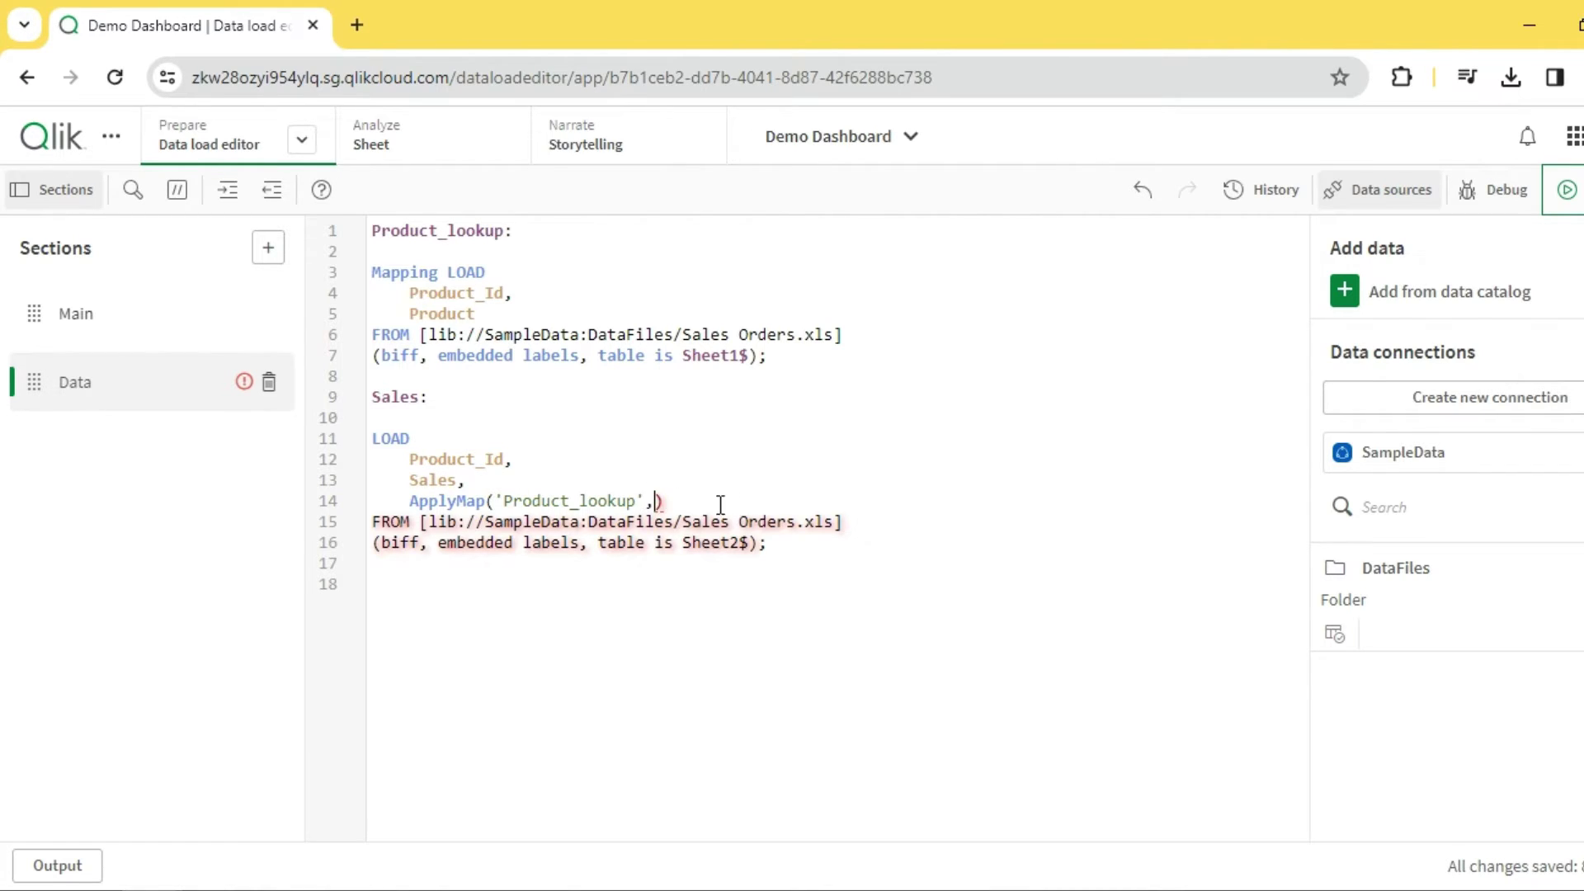
key(ctrl+v)
text(as P)
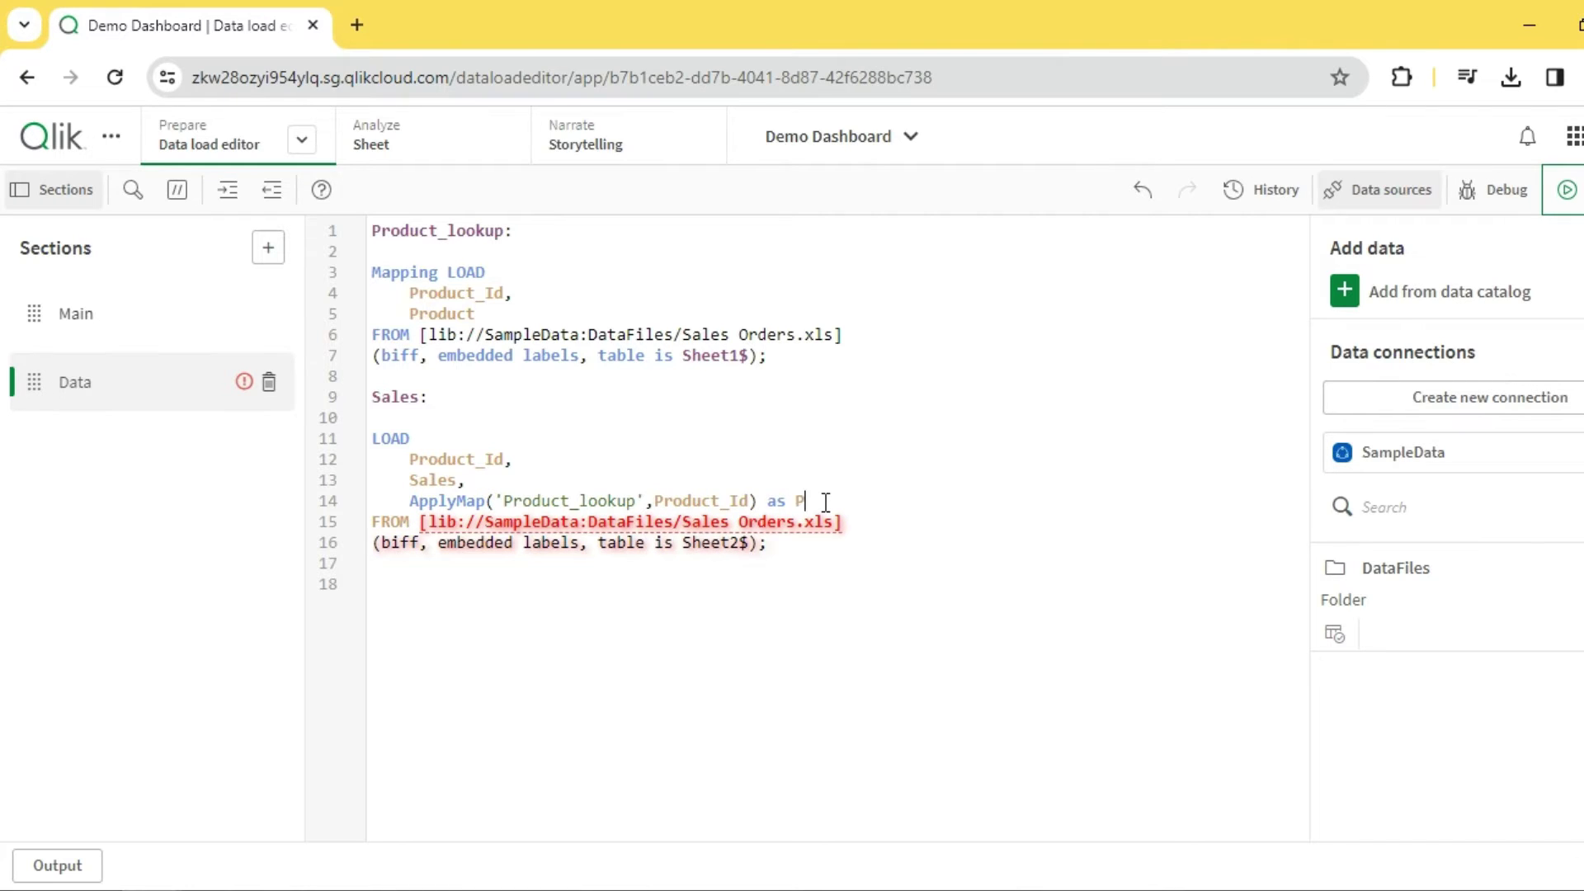
text(roduct_Name)
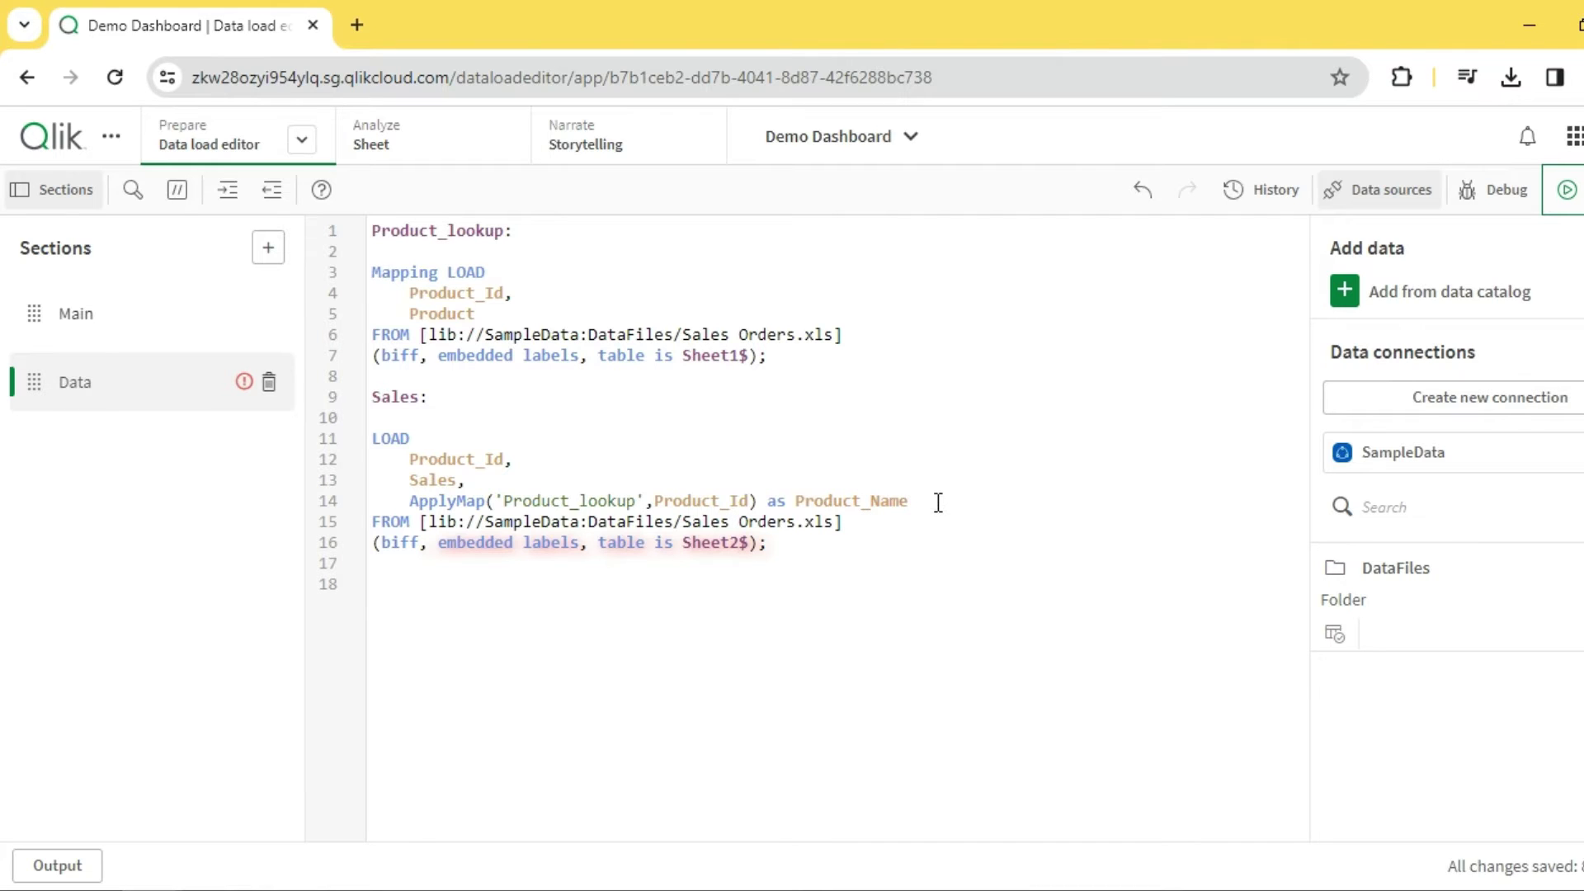
key(Return)
double_click(599, 501)
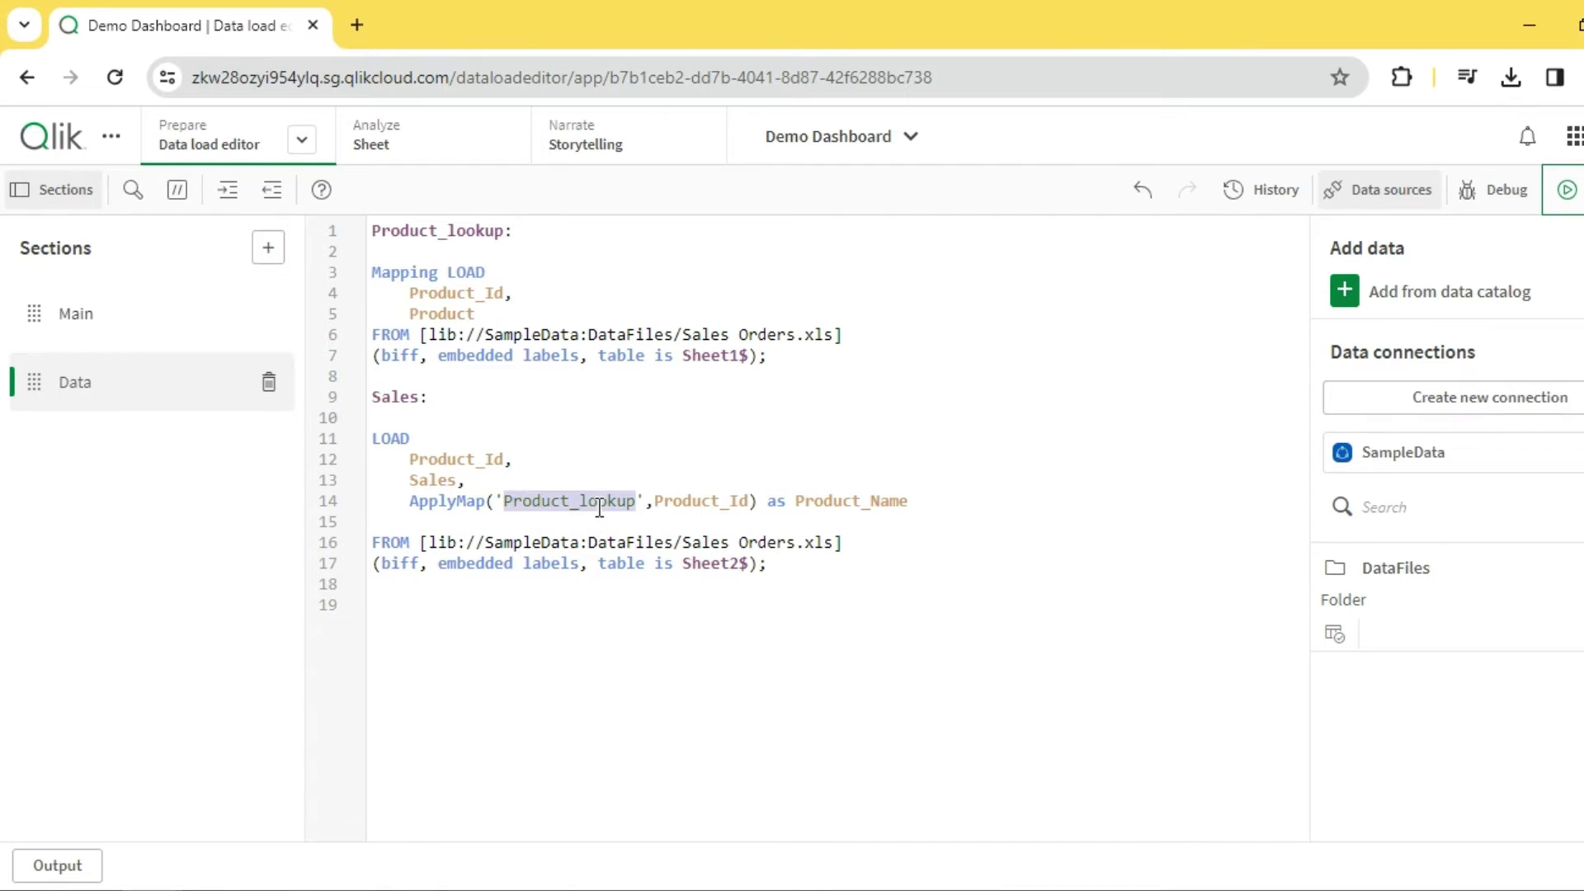
double_click(457, 237)
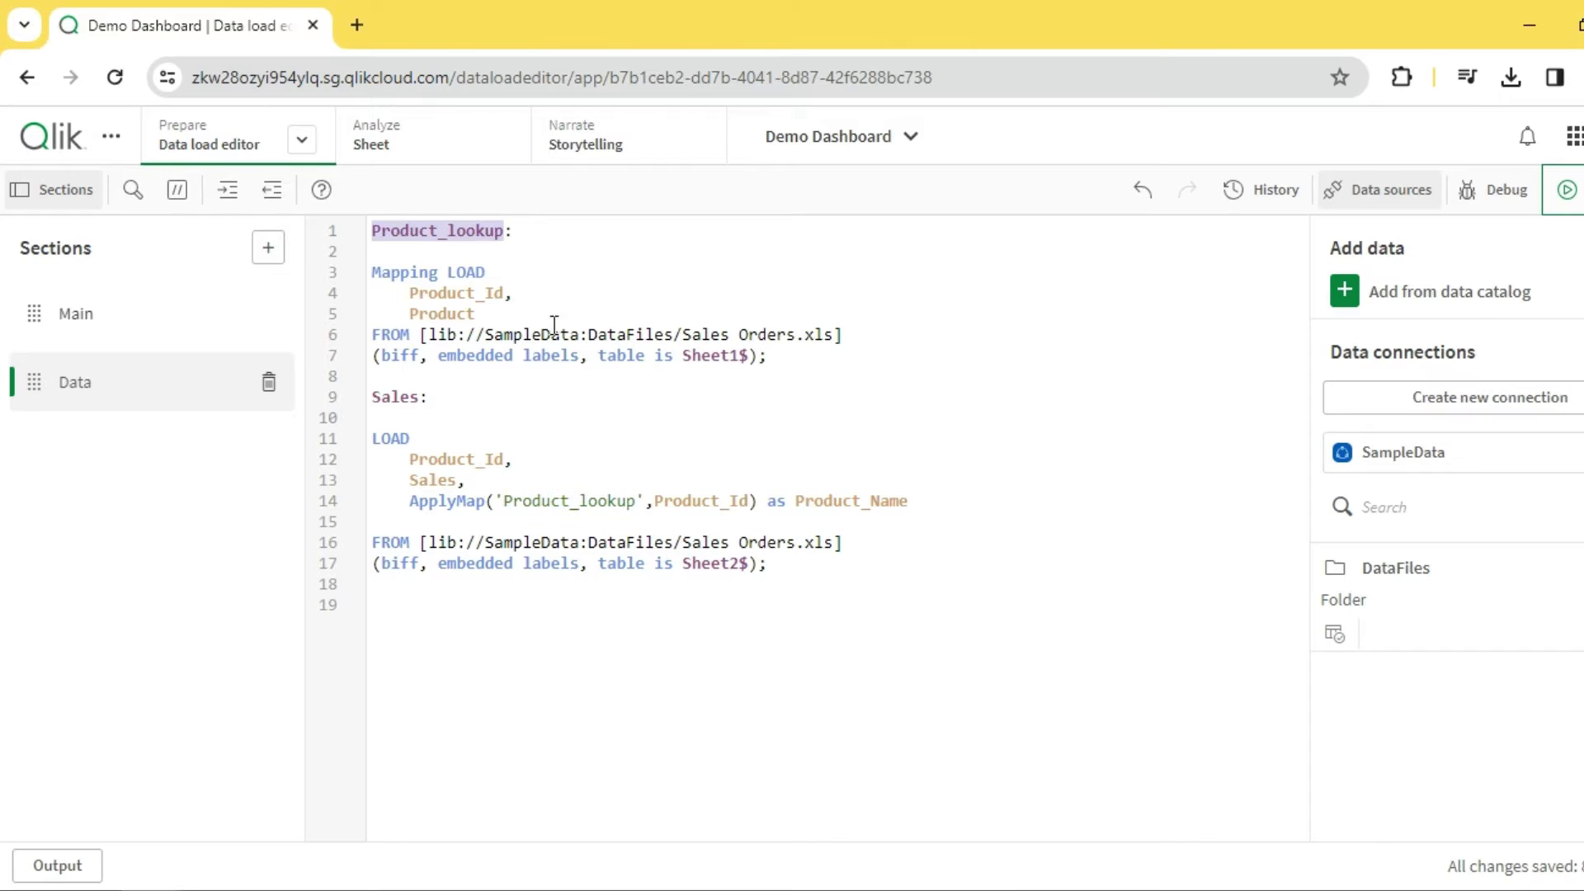
double_click(700, 499)
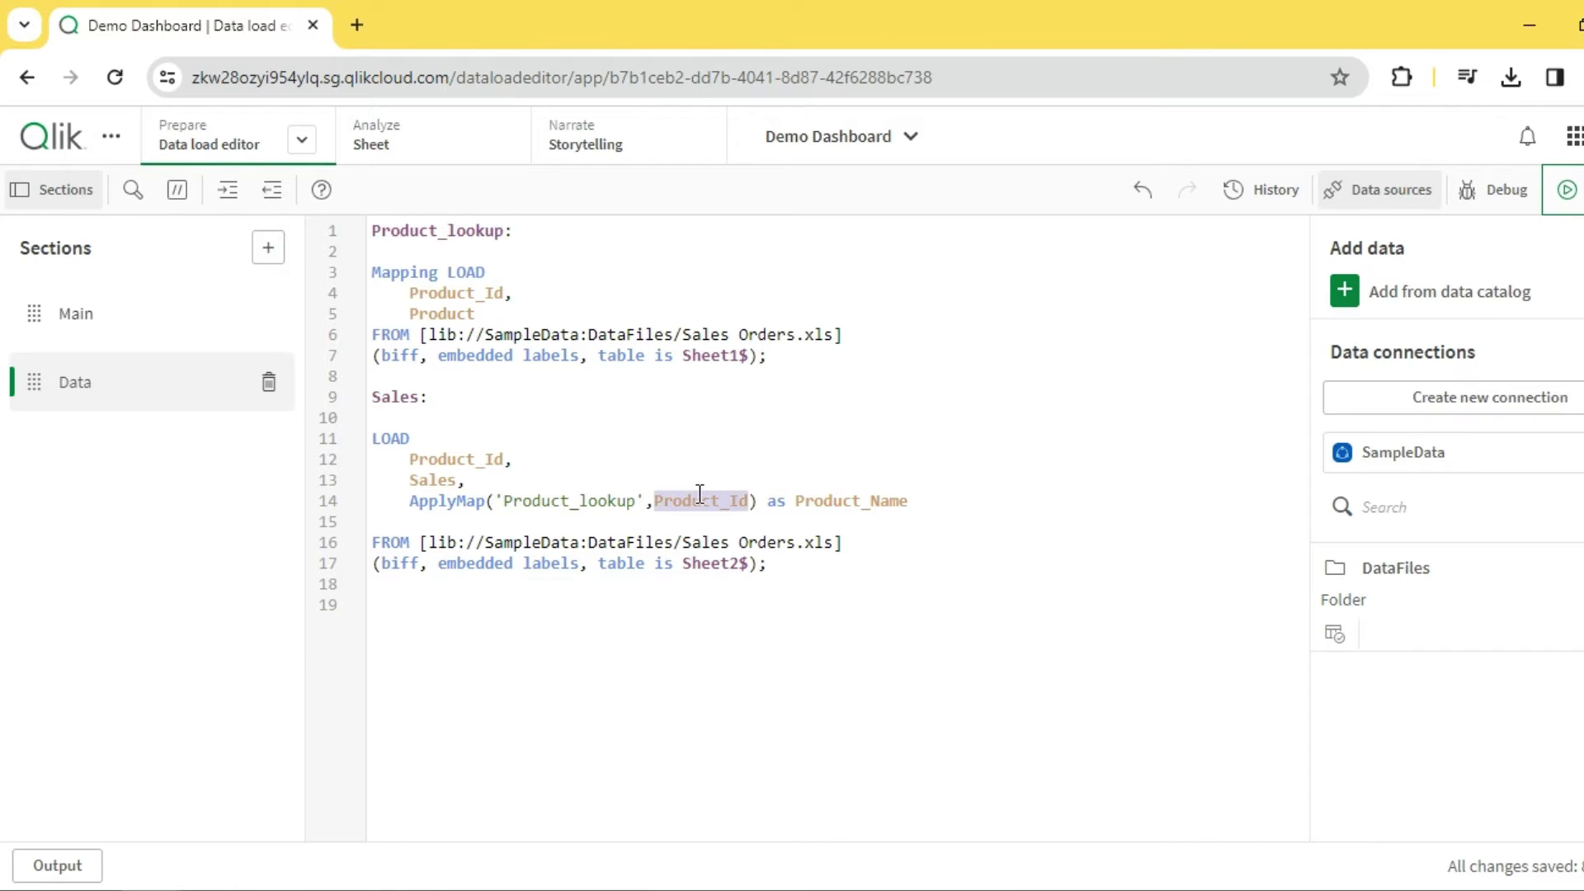
double_click(474, 460)
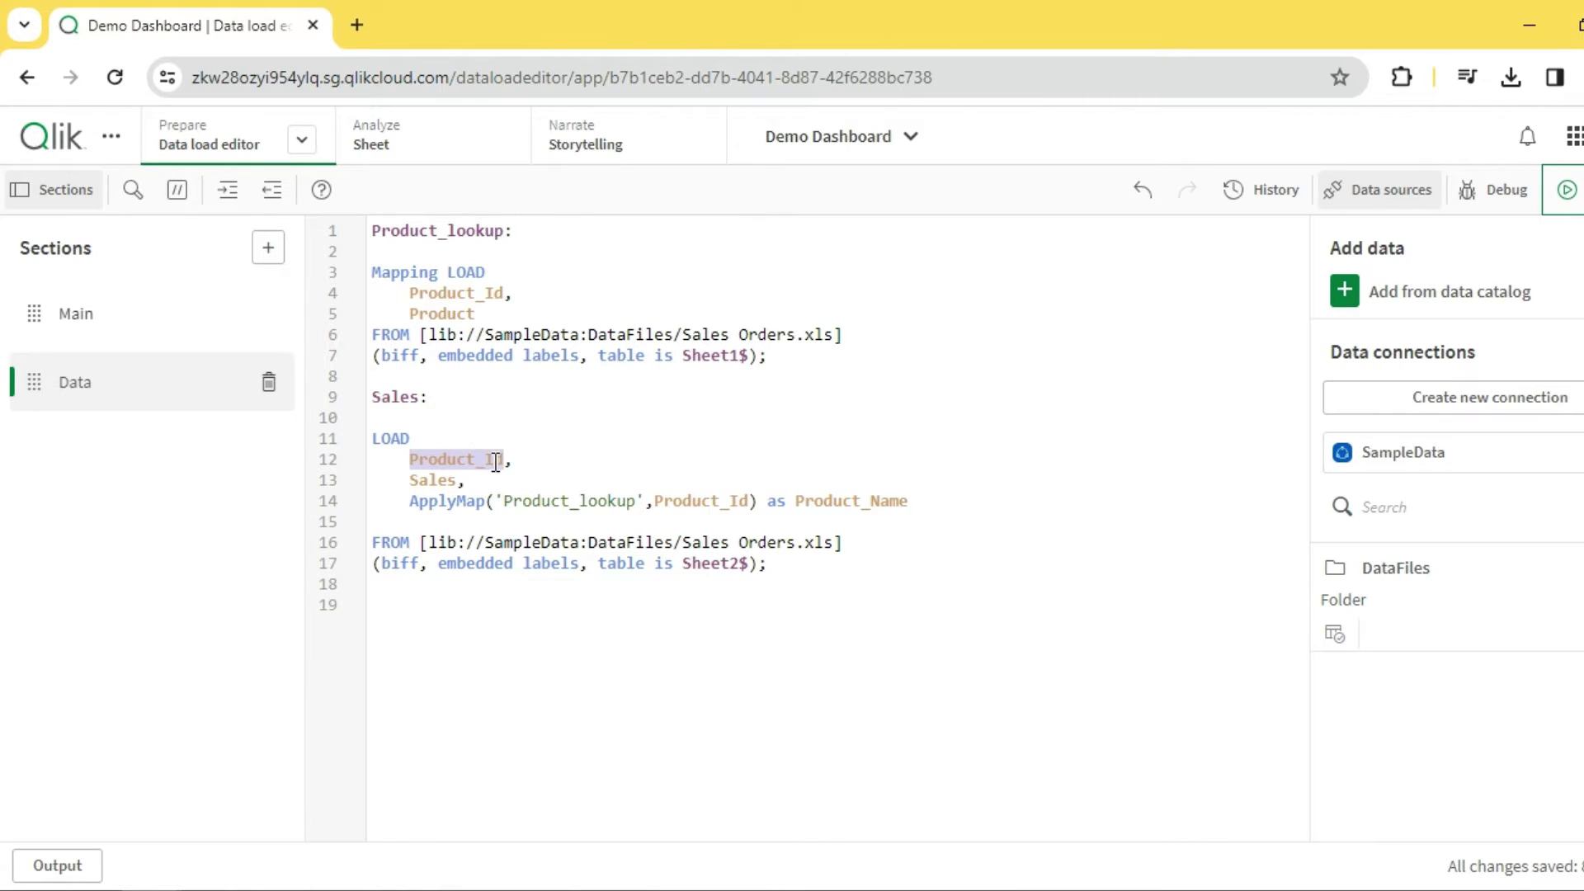
click(485, 293)
double_click(451, 313)
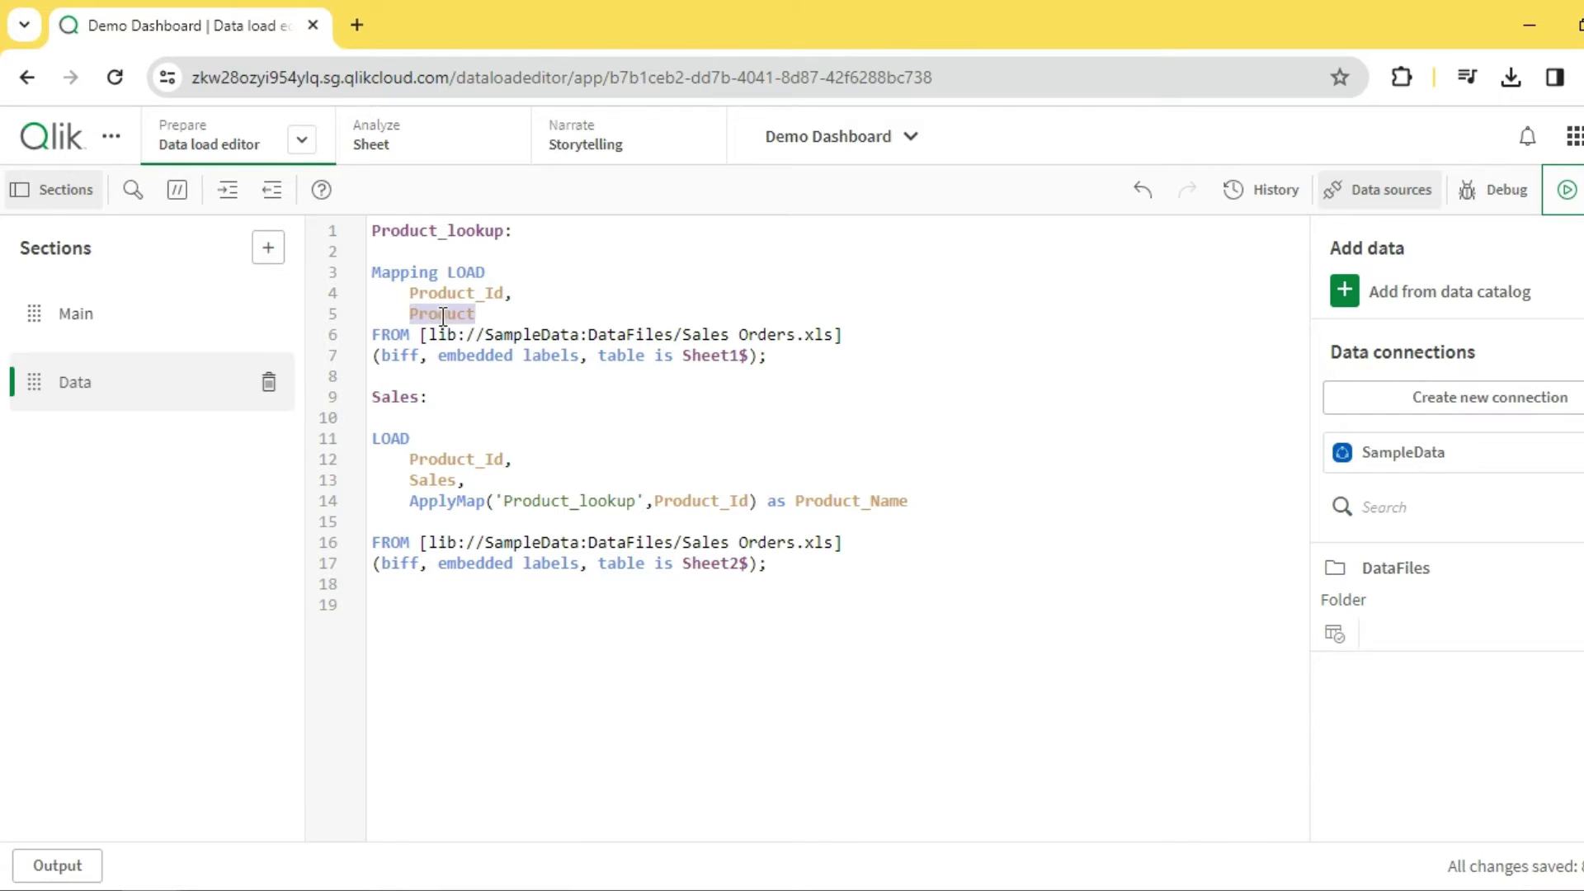
click(693, 498)
double_click(704, 502)
double_click(478, 501)
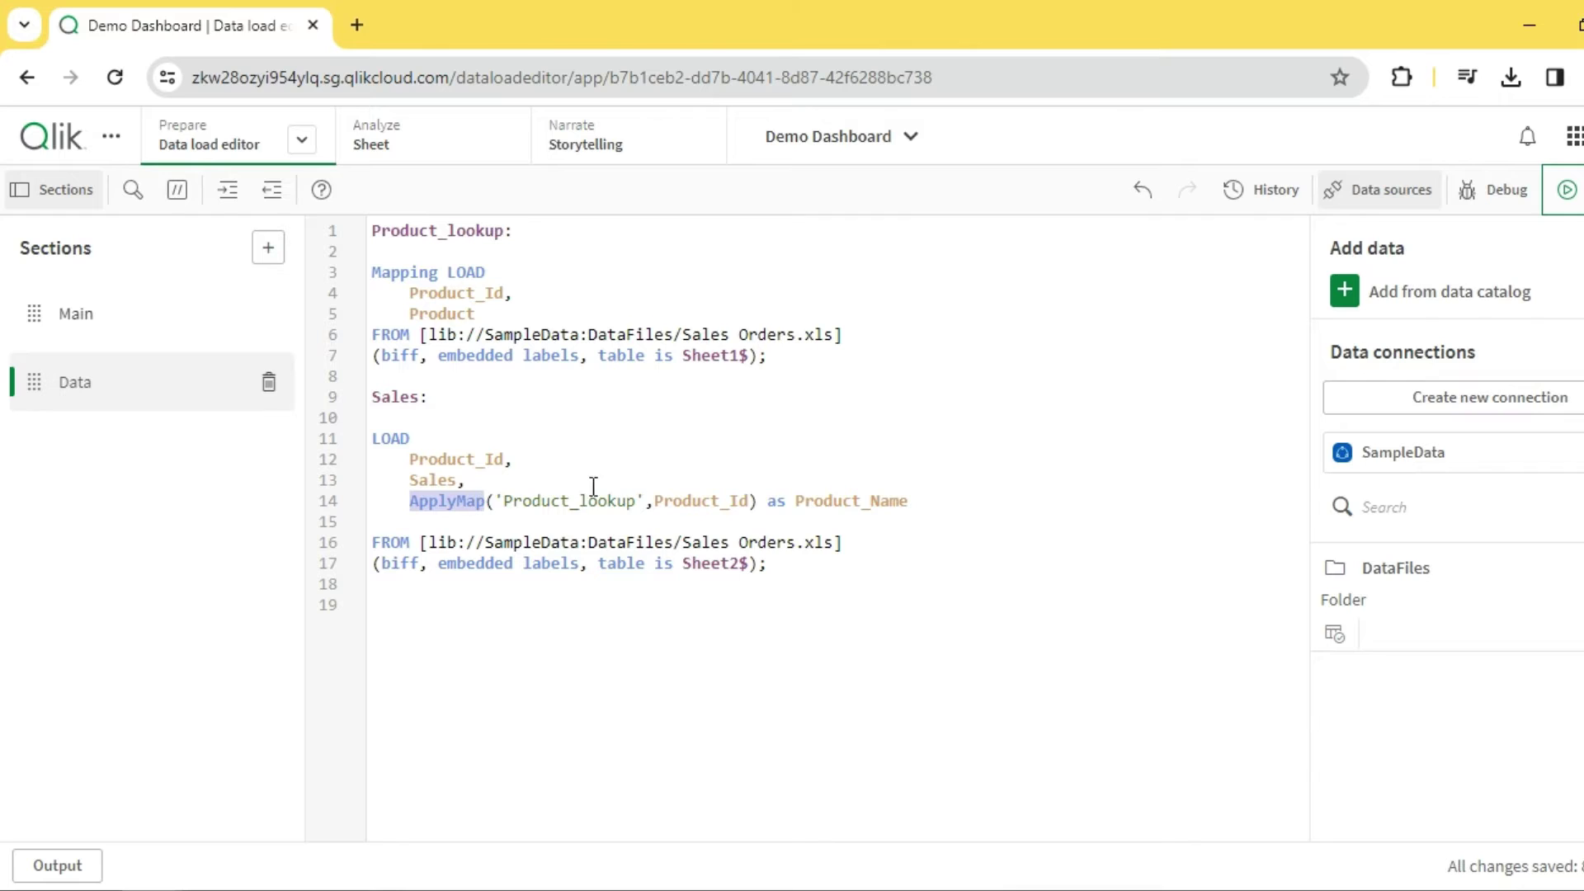
double_click(561, 500)
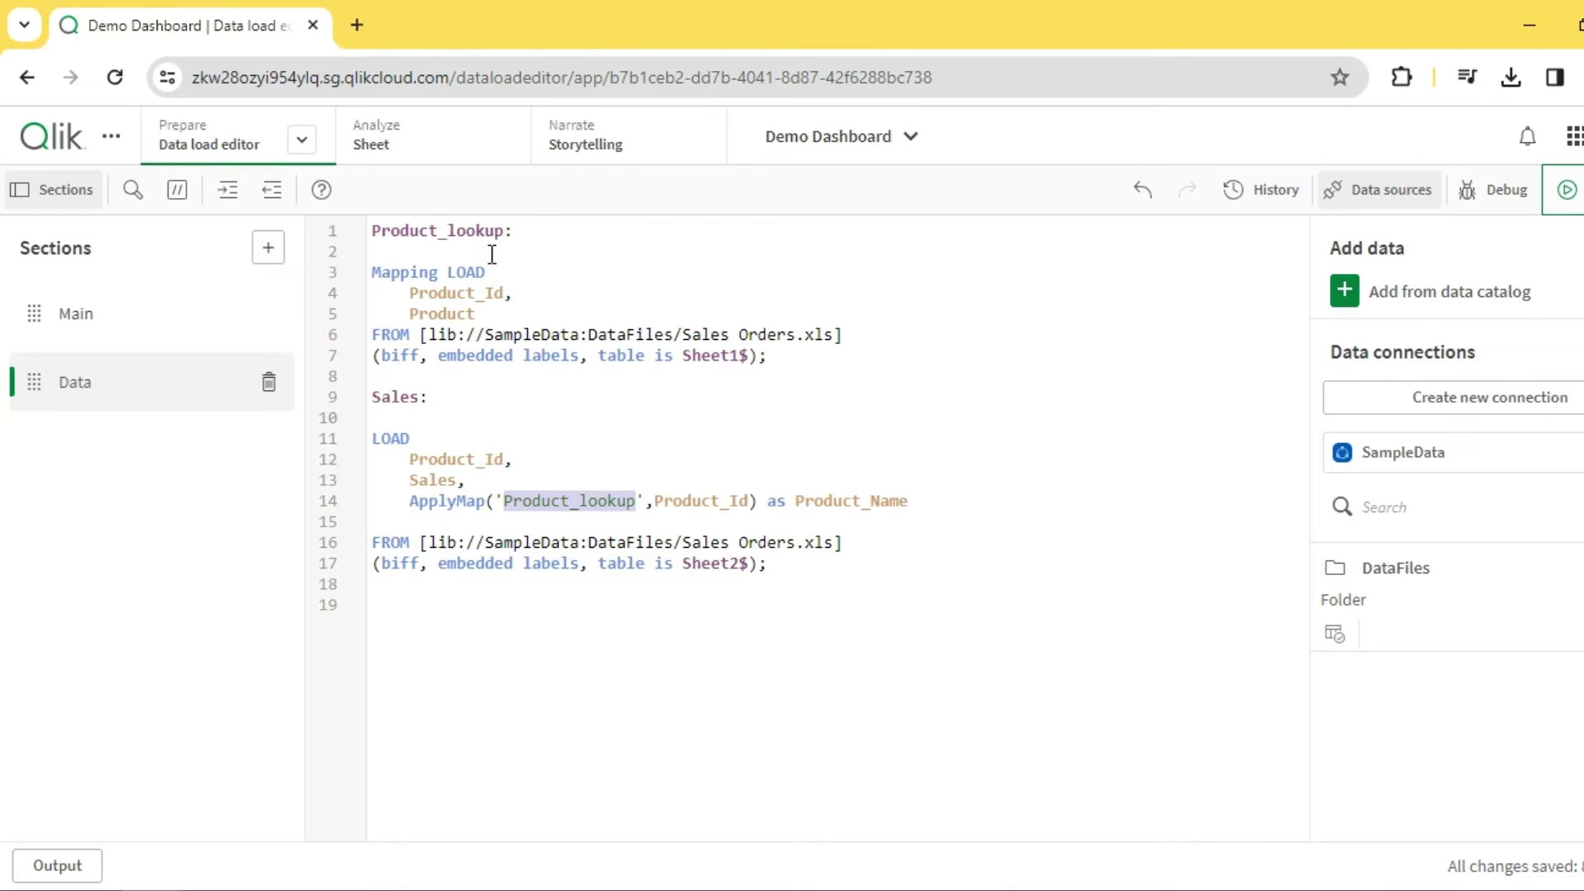
click(471, 231)
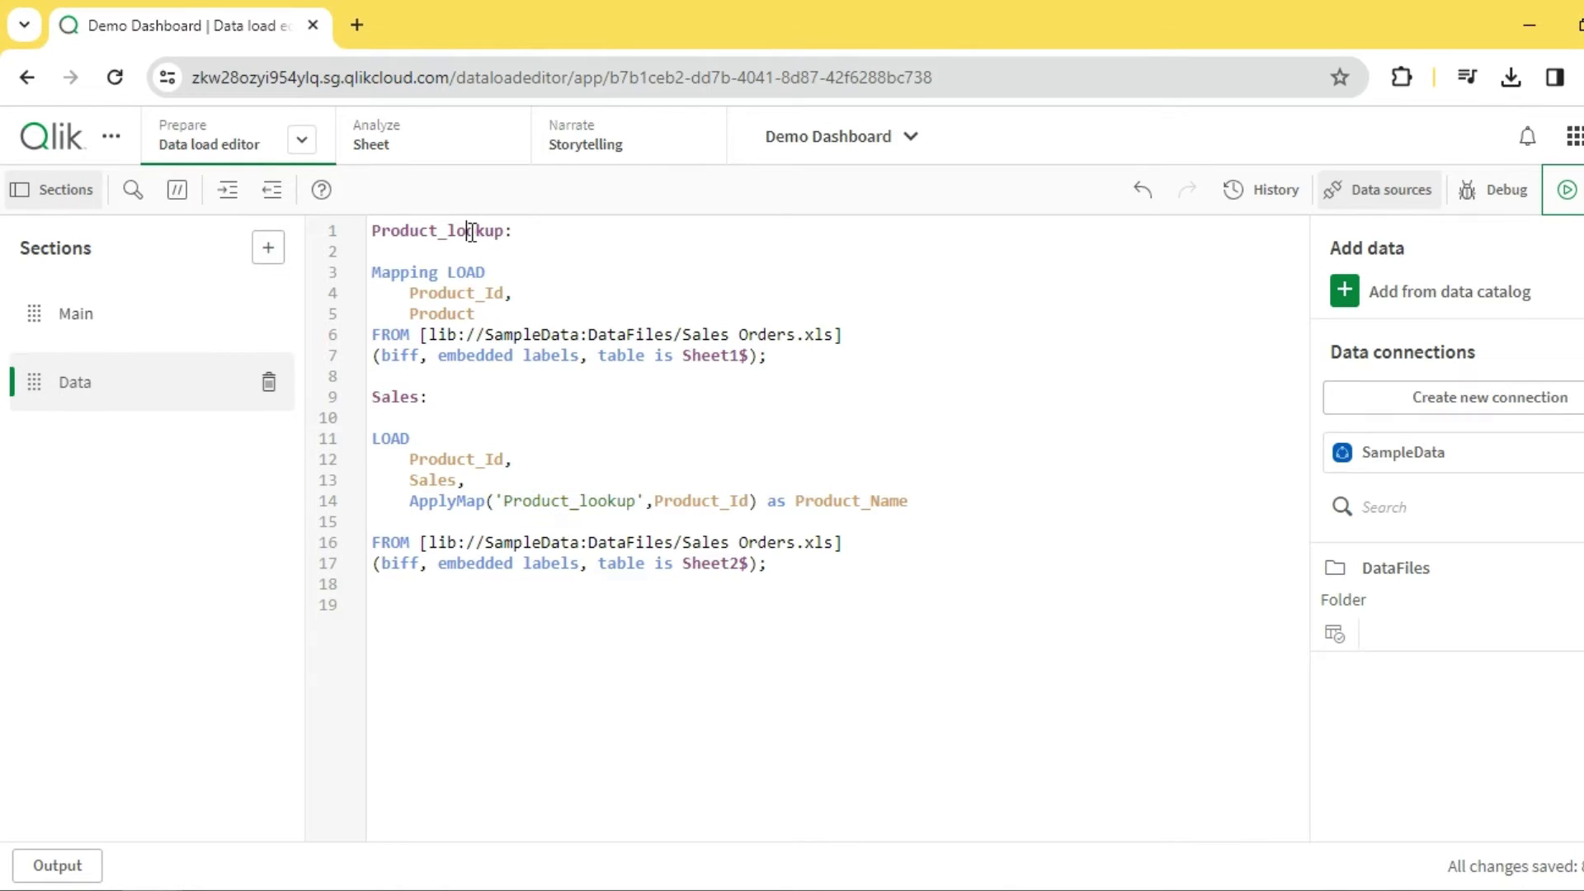
double_click(693, 500)
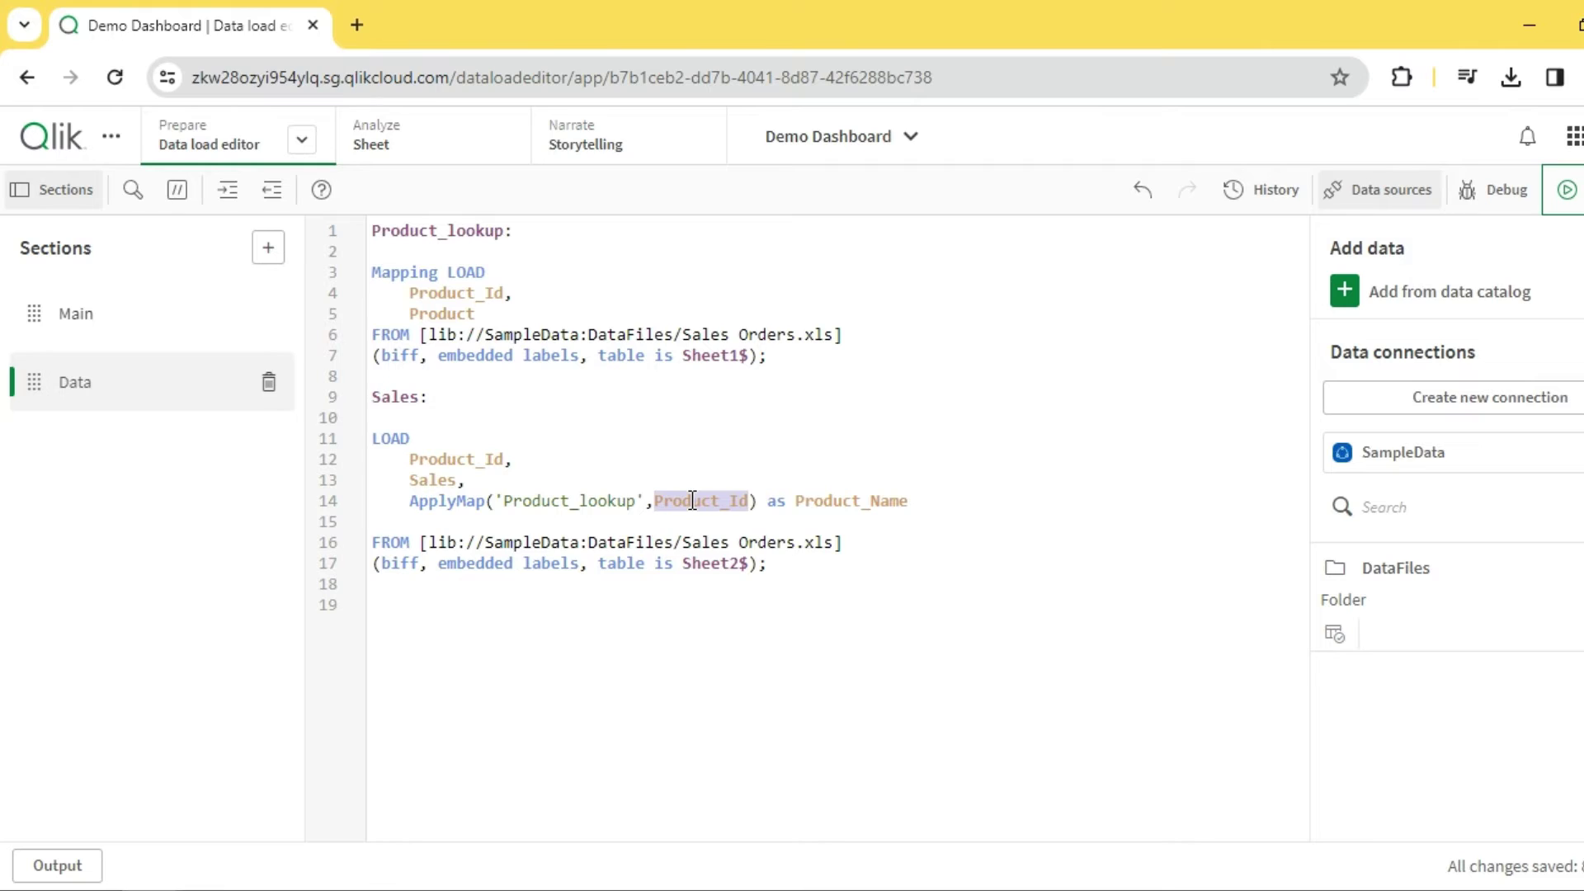
double_click(480, 294)
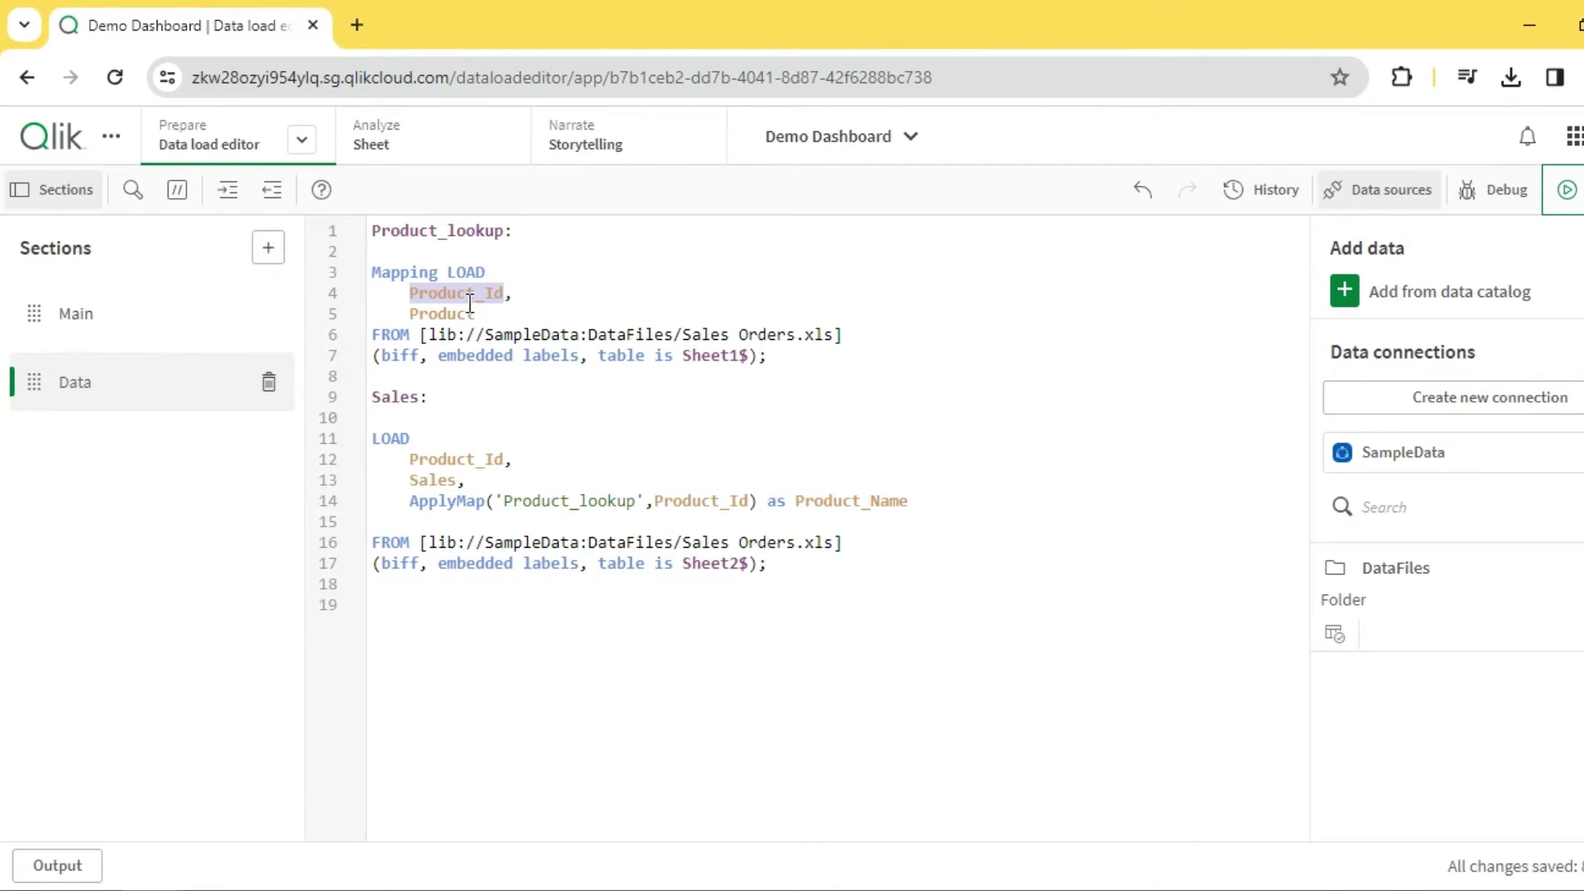
click(499, 307)
click(458, 313)
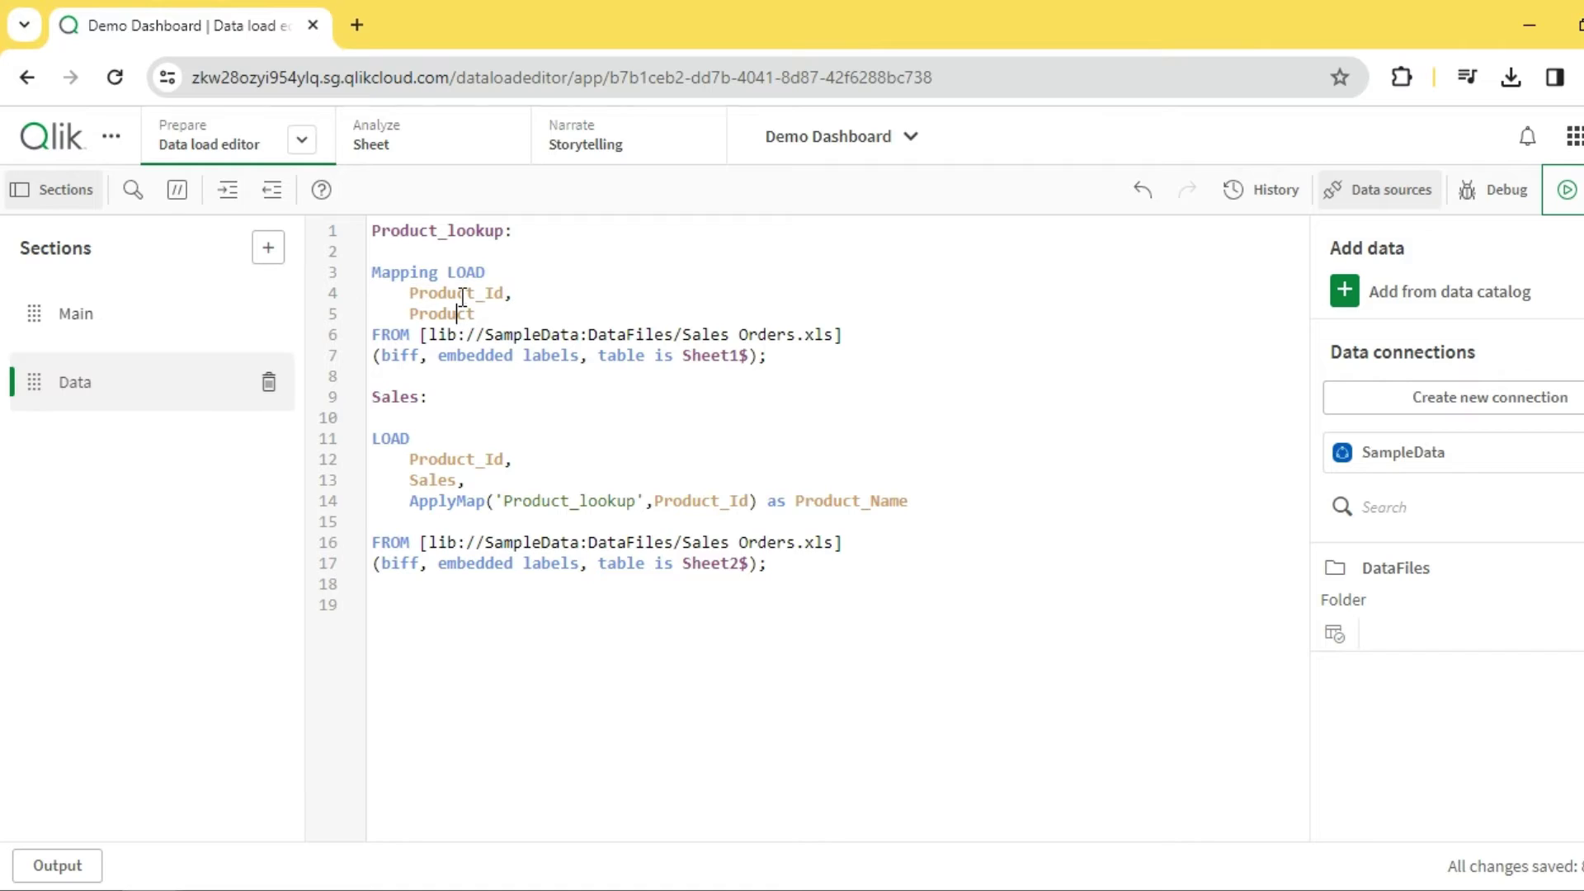
double_click(685, 499)
double_click(474, 294)
click(683, 500)
click(470, 293)
click(477, 294)
double_click(452, 315)
double_click(842, 501)
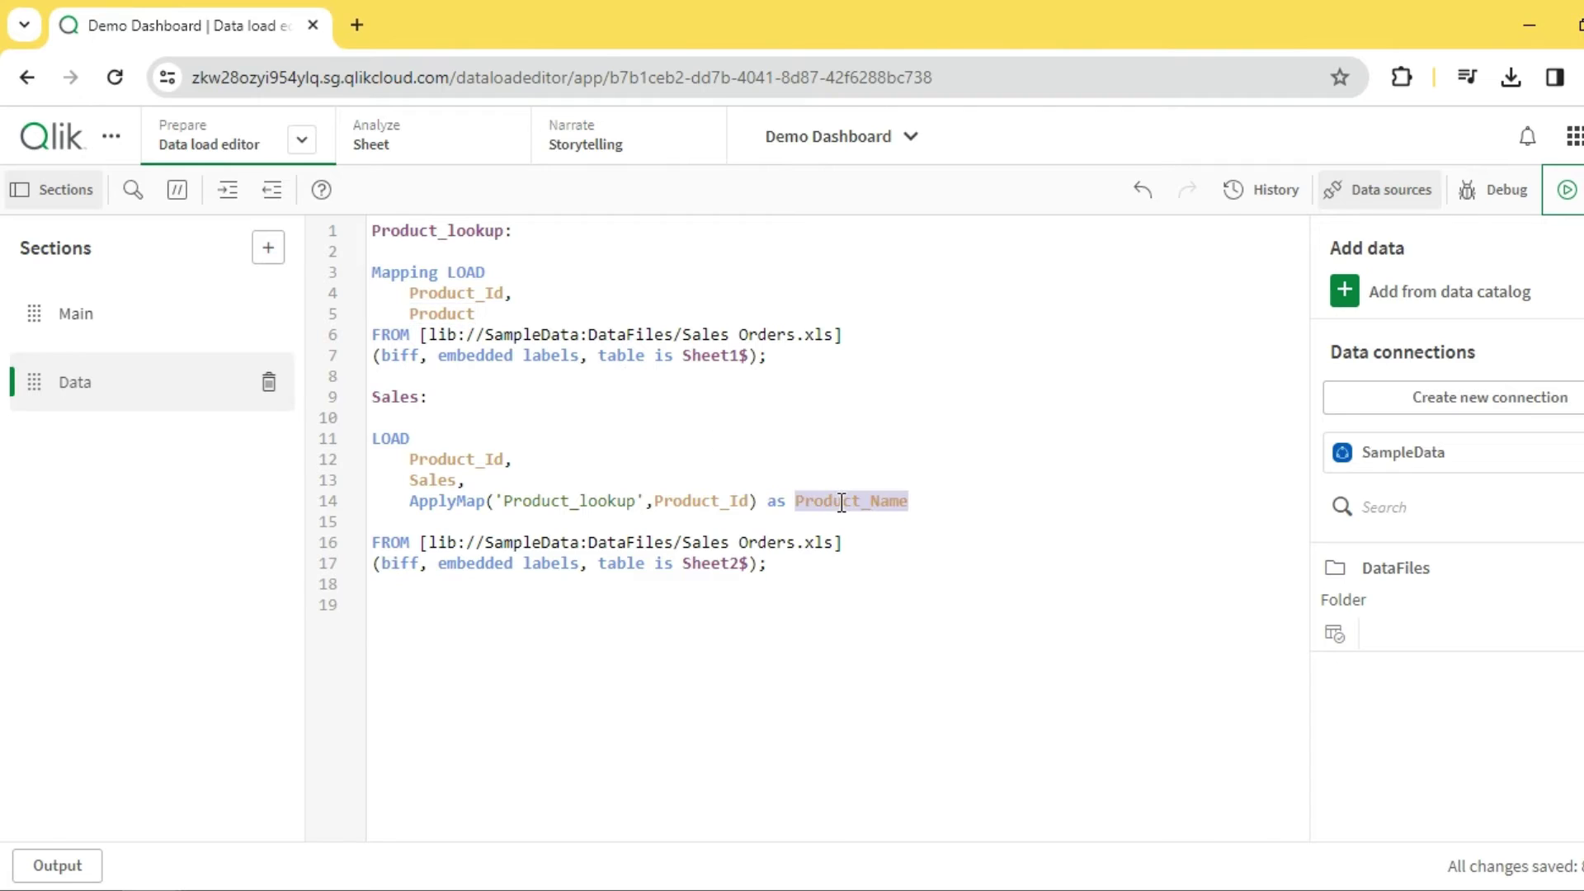
click(930, 506)
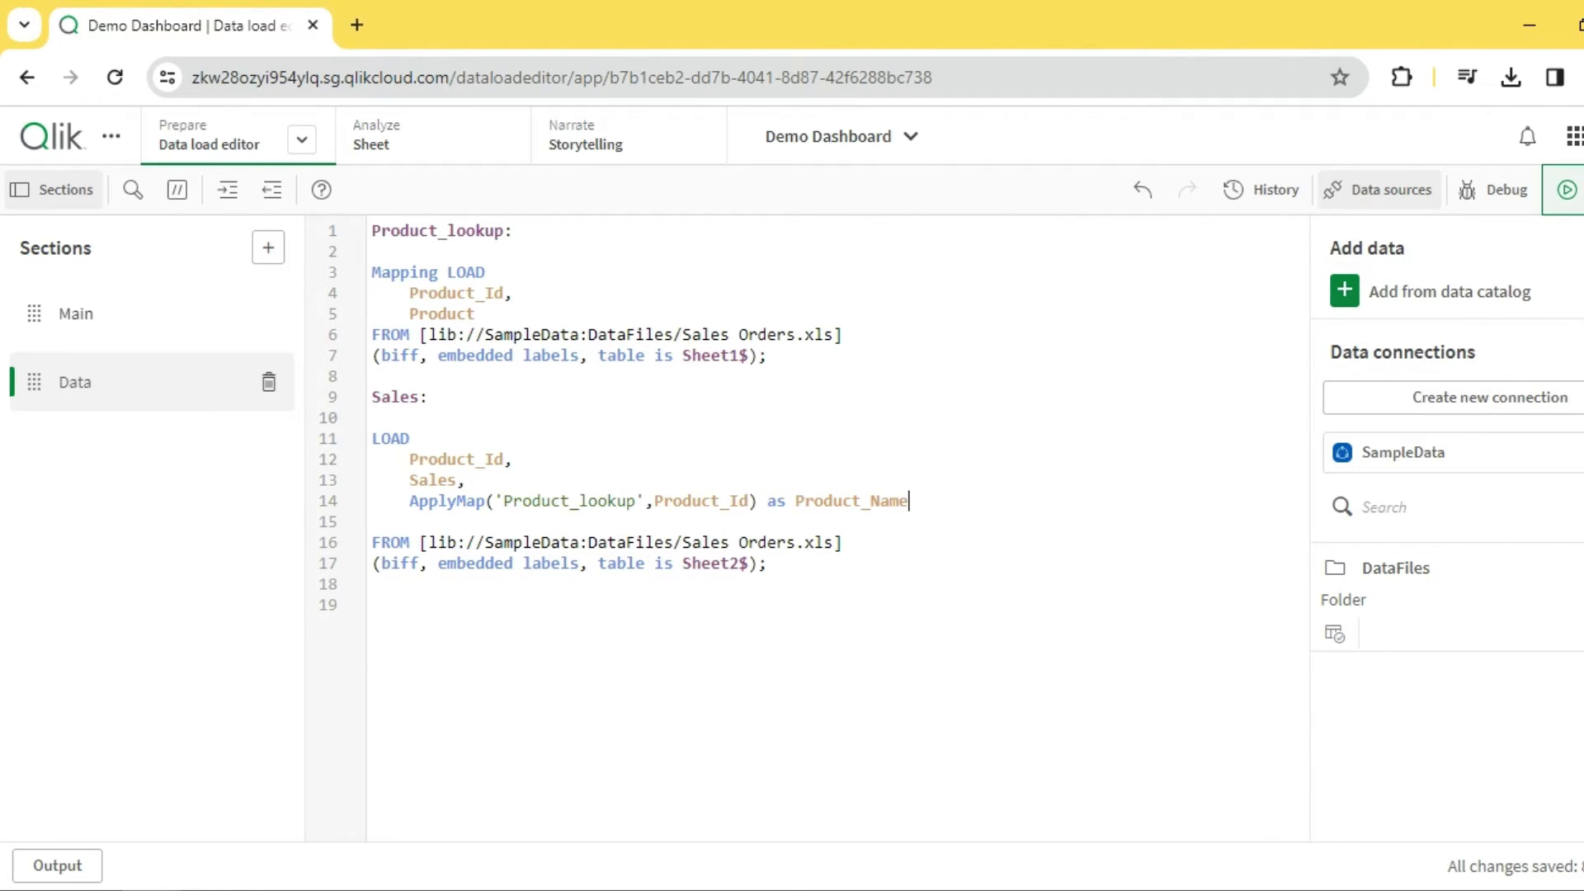
click(1566, 190)
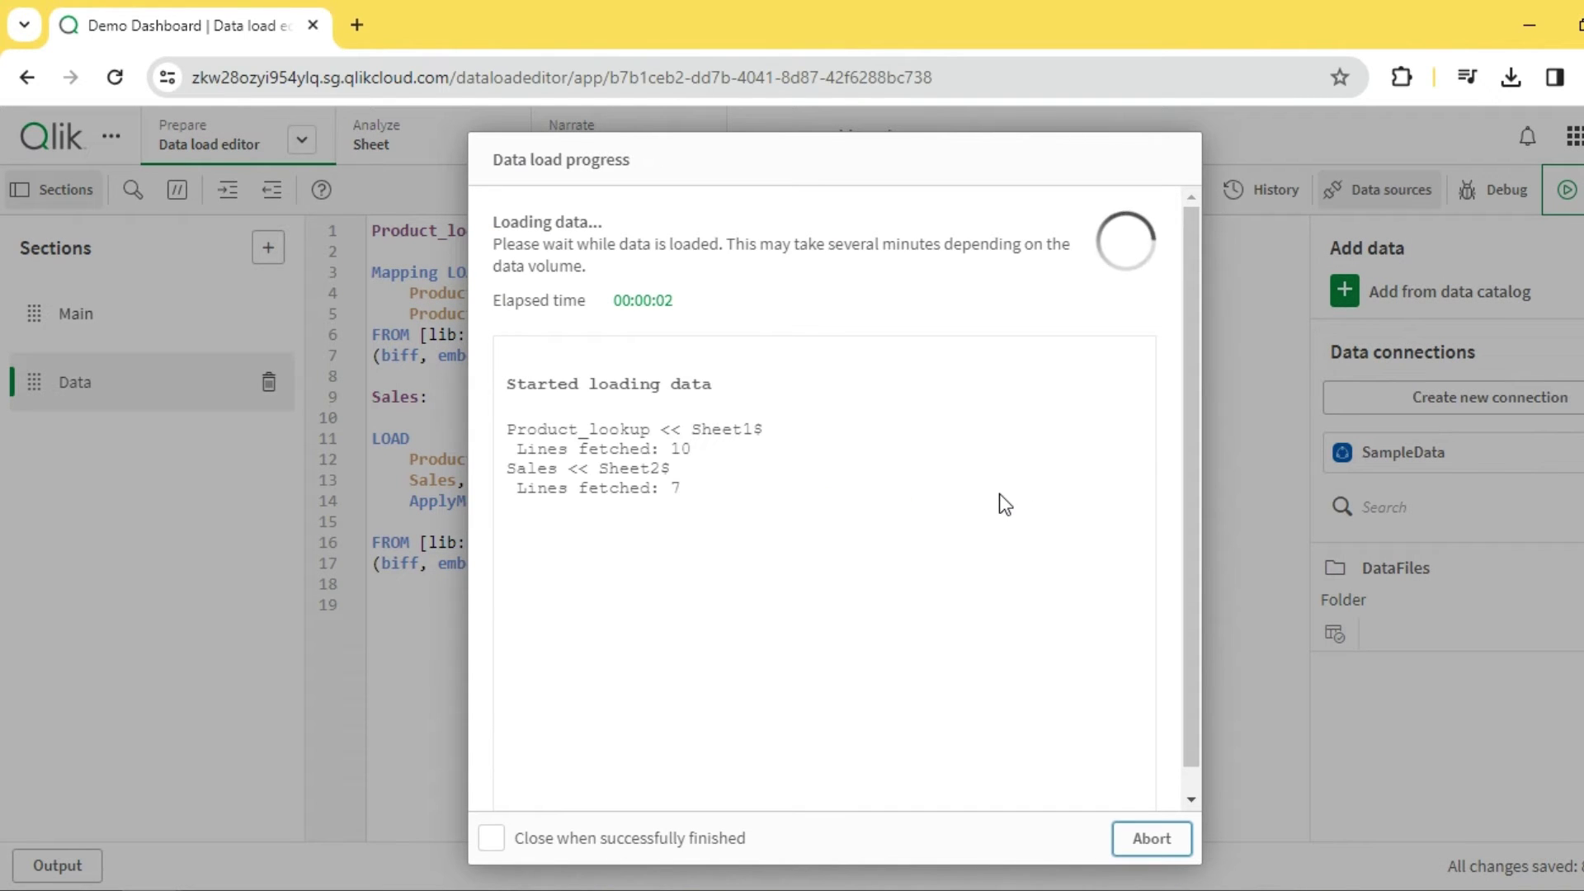
- Close the reload progress window and open the Data model viewer in a new tab
click(1167, 842)
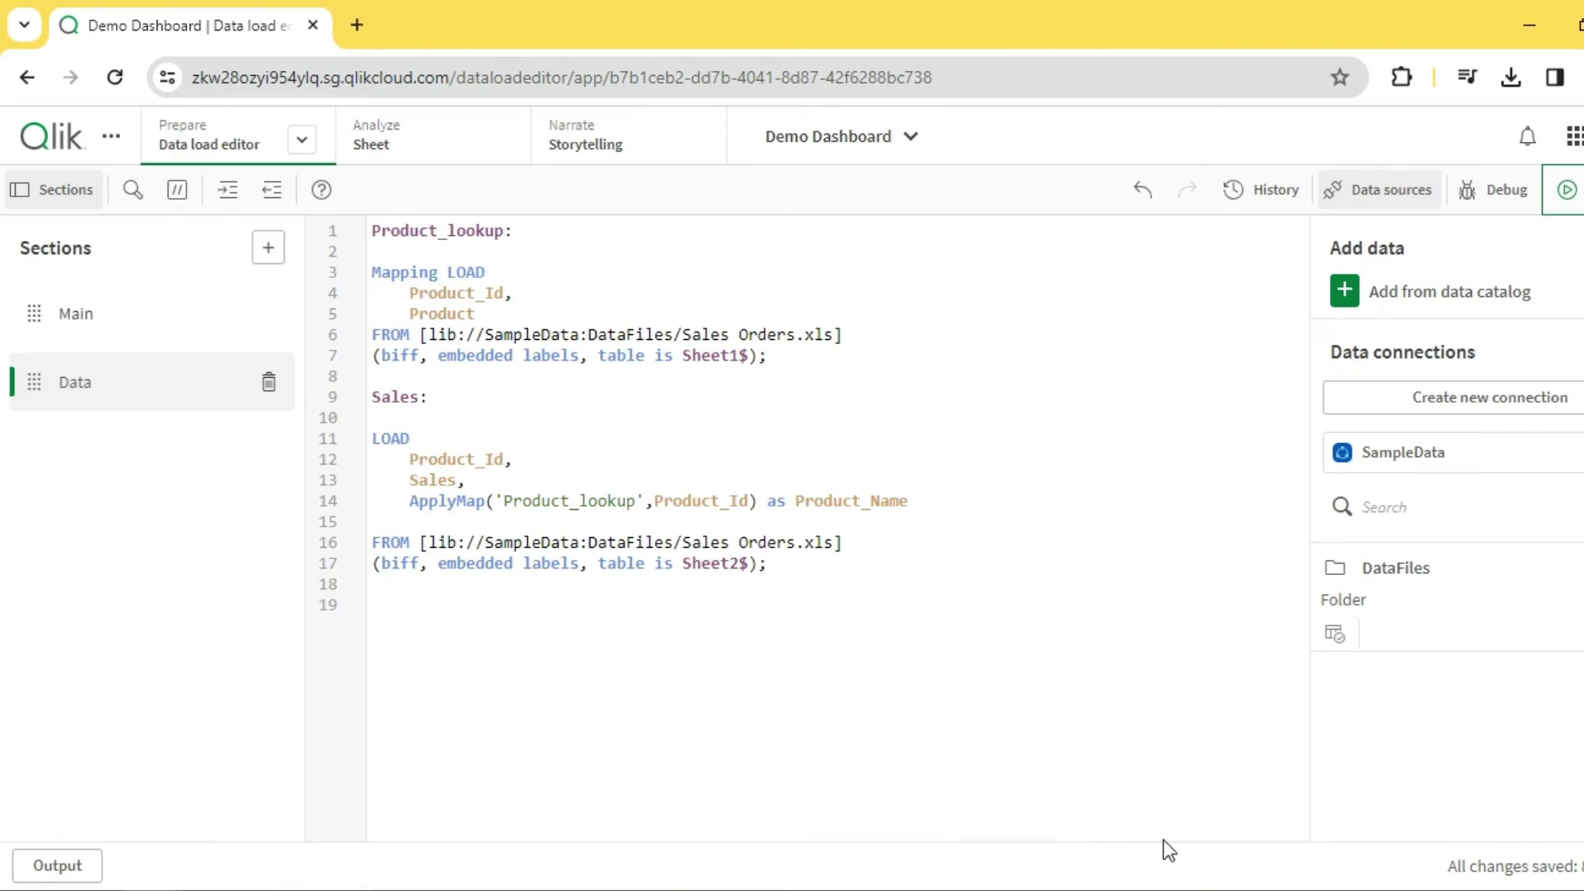
click(301, 140)
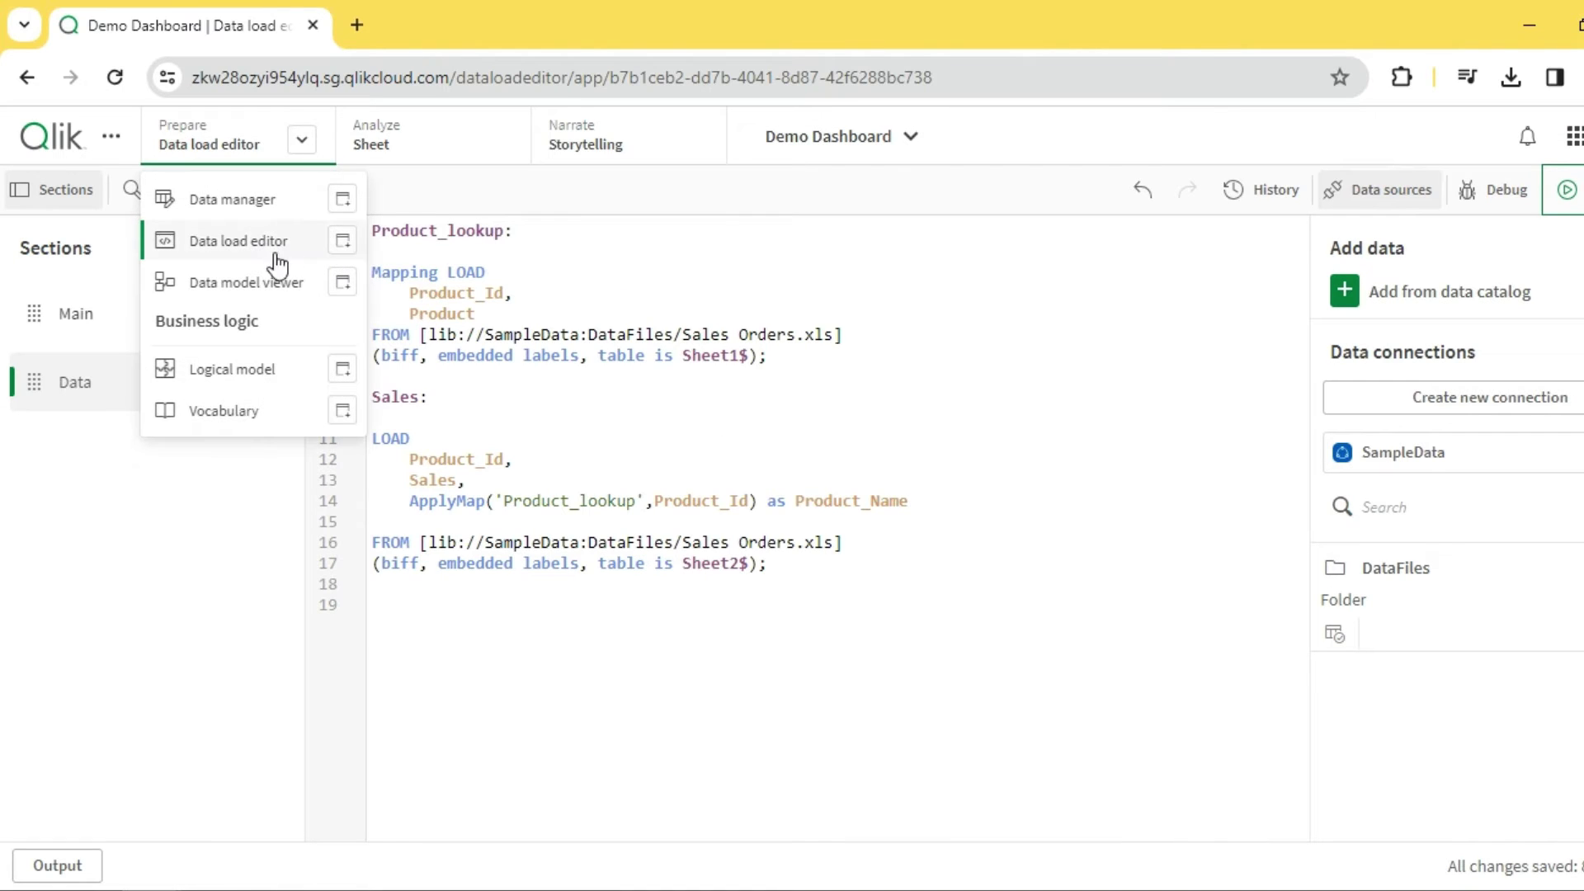
middle_click(269, 287)
click(512, 25)
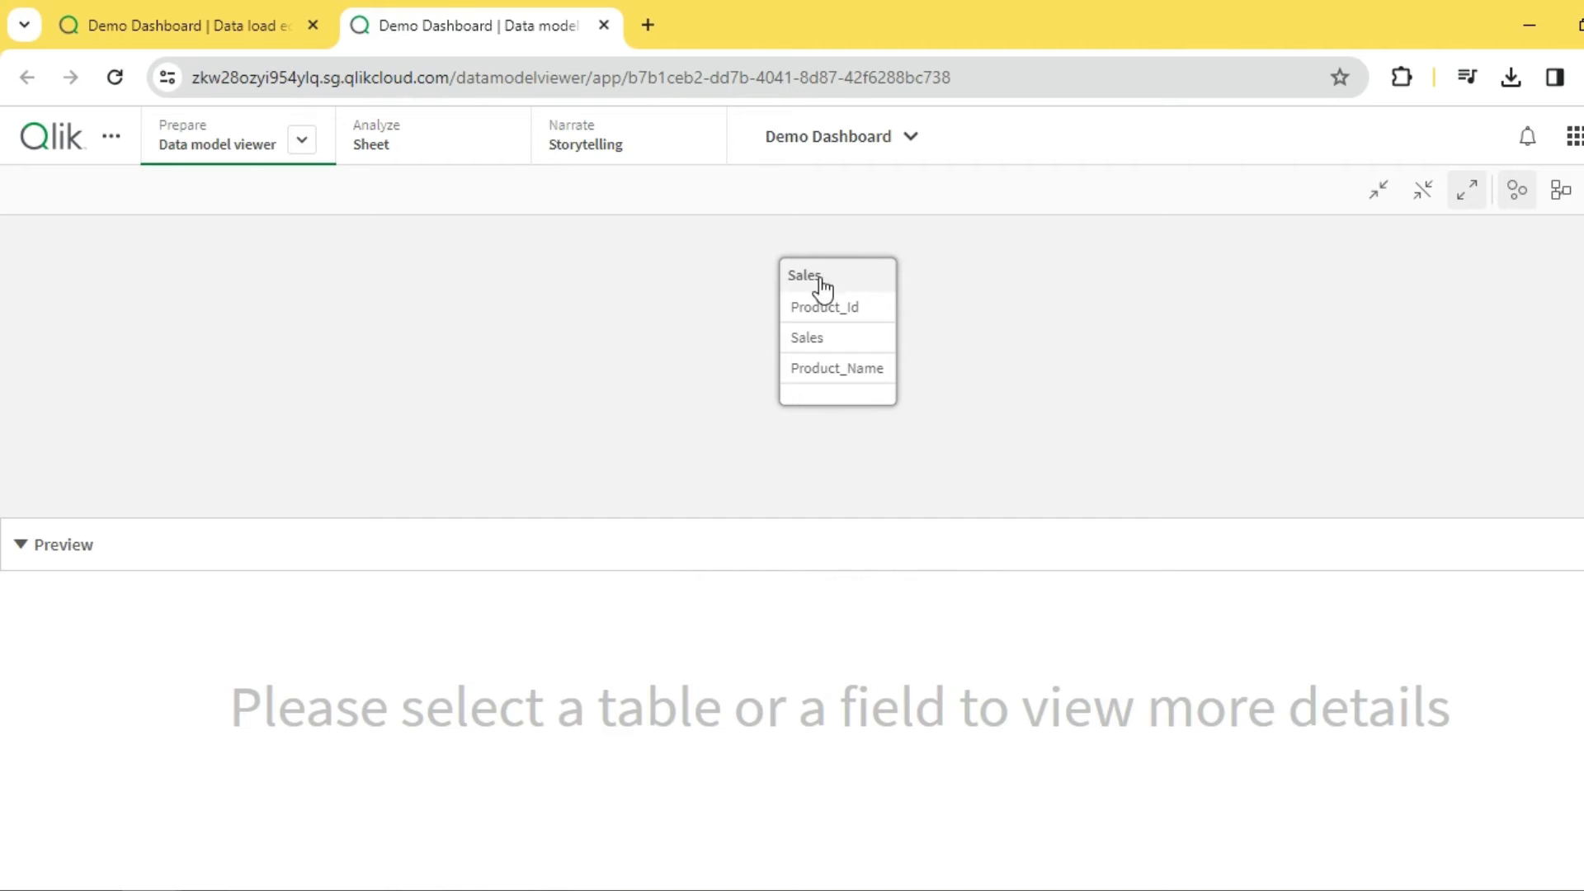
- Preview the Sales table, with names like Soap and Oil and bare IDs 11 and 12
drag(820, 290, 729, 307)
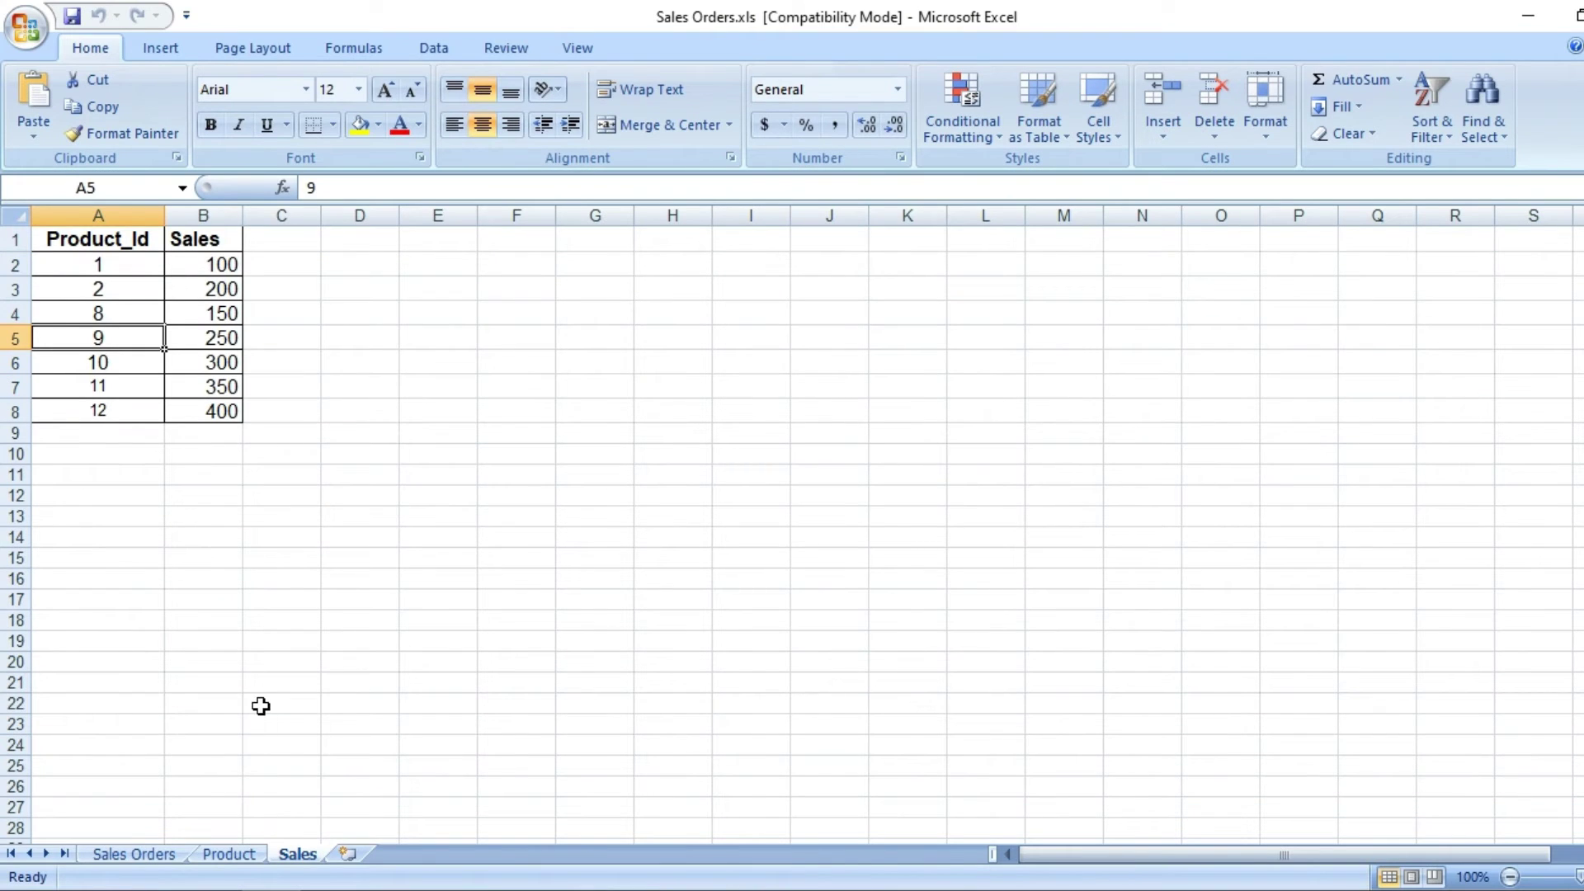
click(258, 703)
drag(120, 388, 161, 414)
click(240, 858)
click(120, 413)
click(104, 505)
drag(103, 500, 116, 523)
click(198, 503)
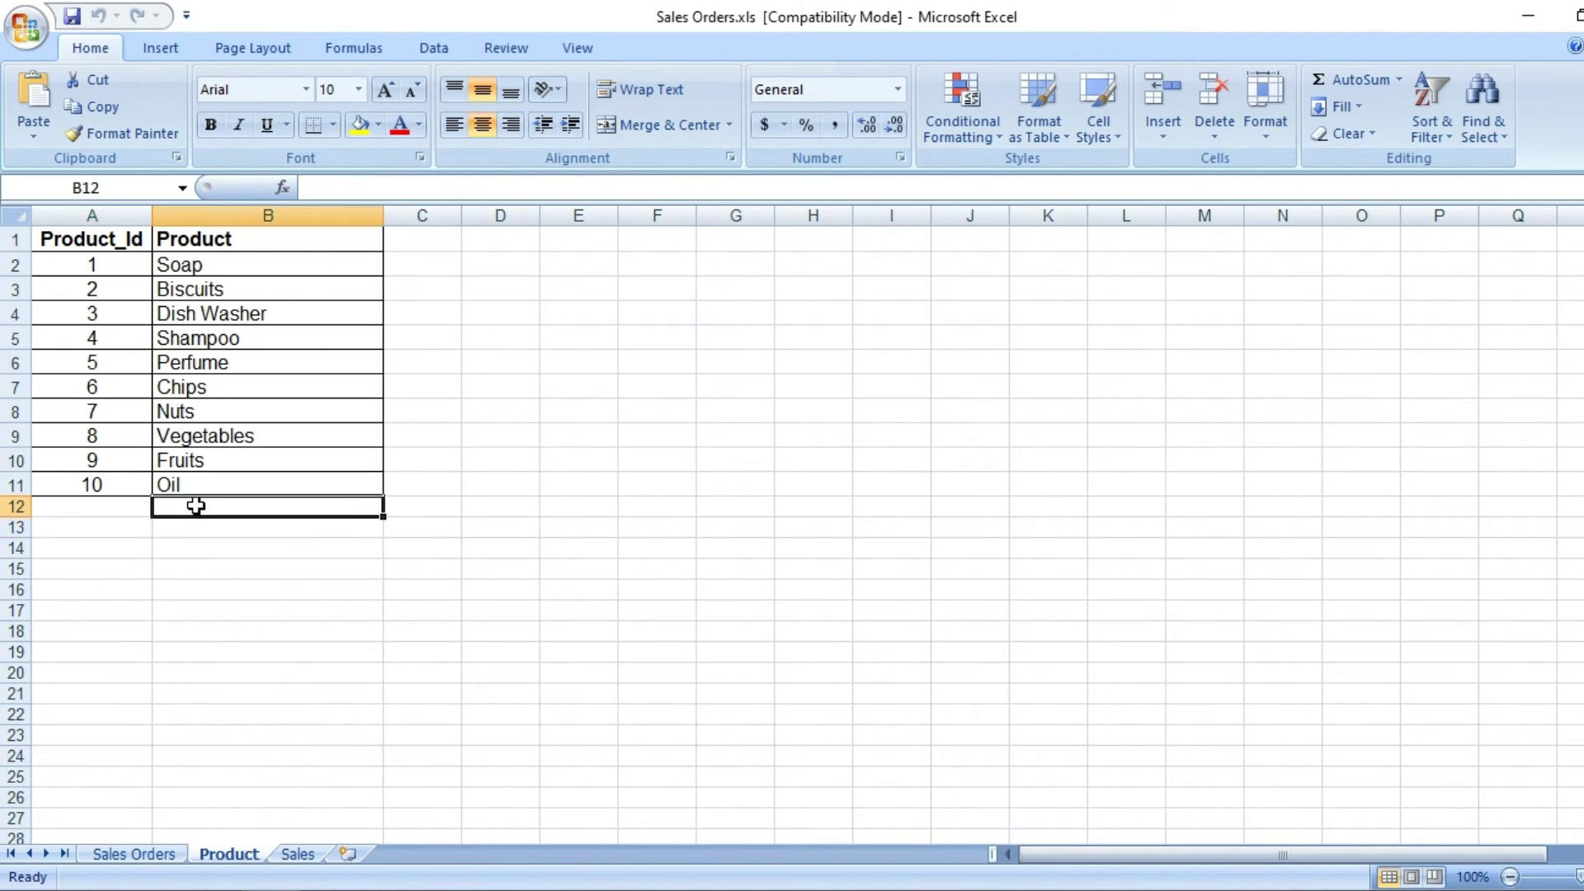
click(227, 527)
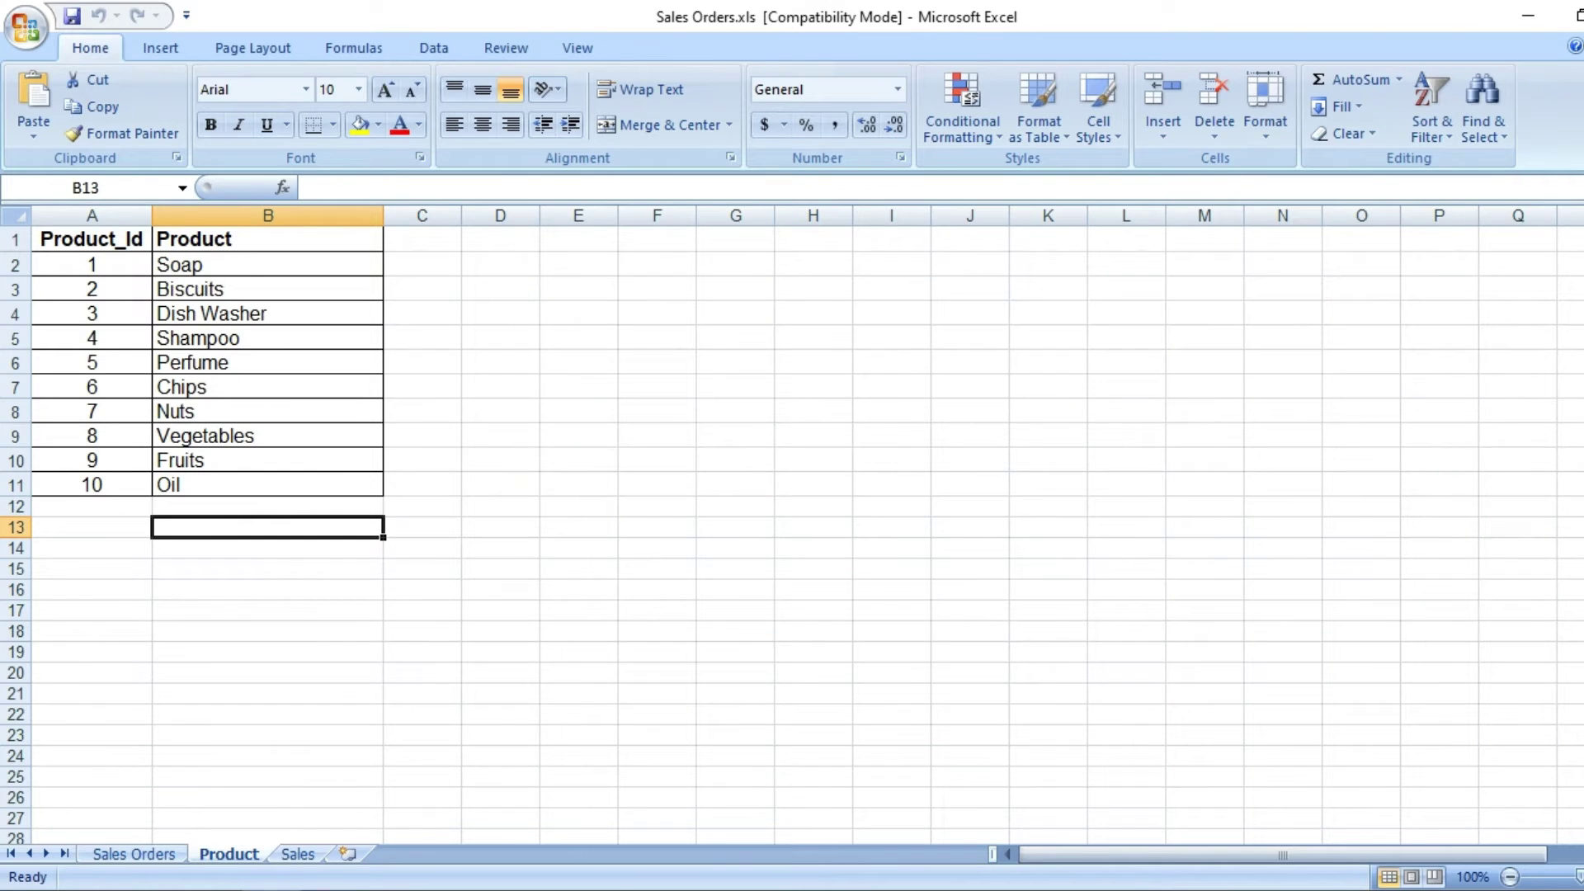
key(alt+Tab)
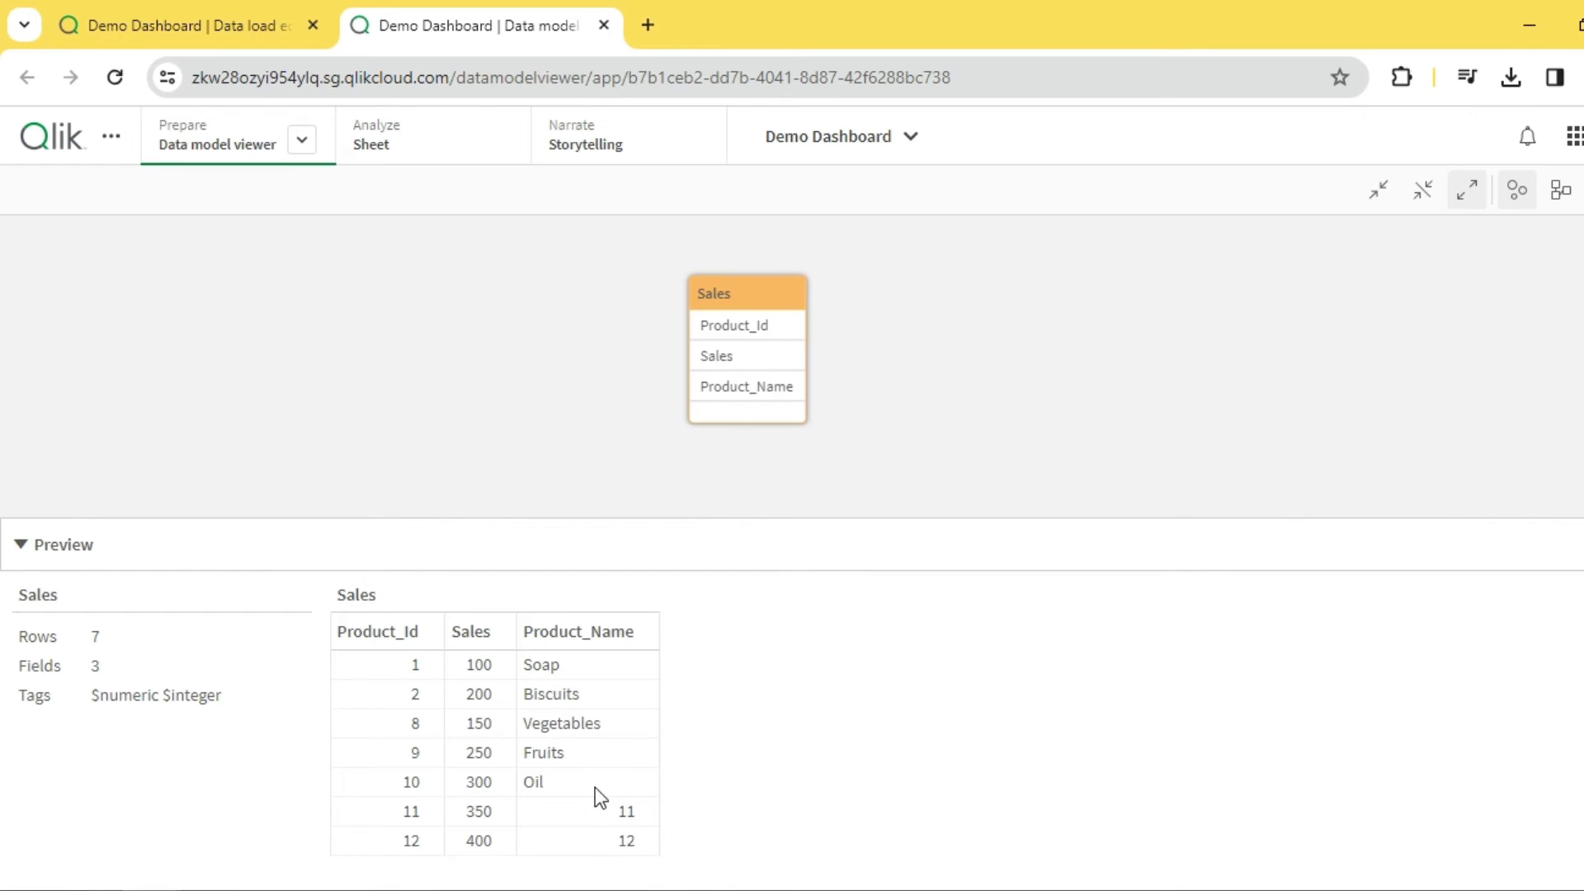
- Add 'NA' as the default third argument of ApplyMap on line 14
click(205, 20)
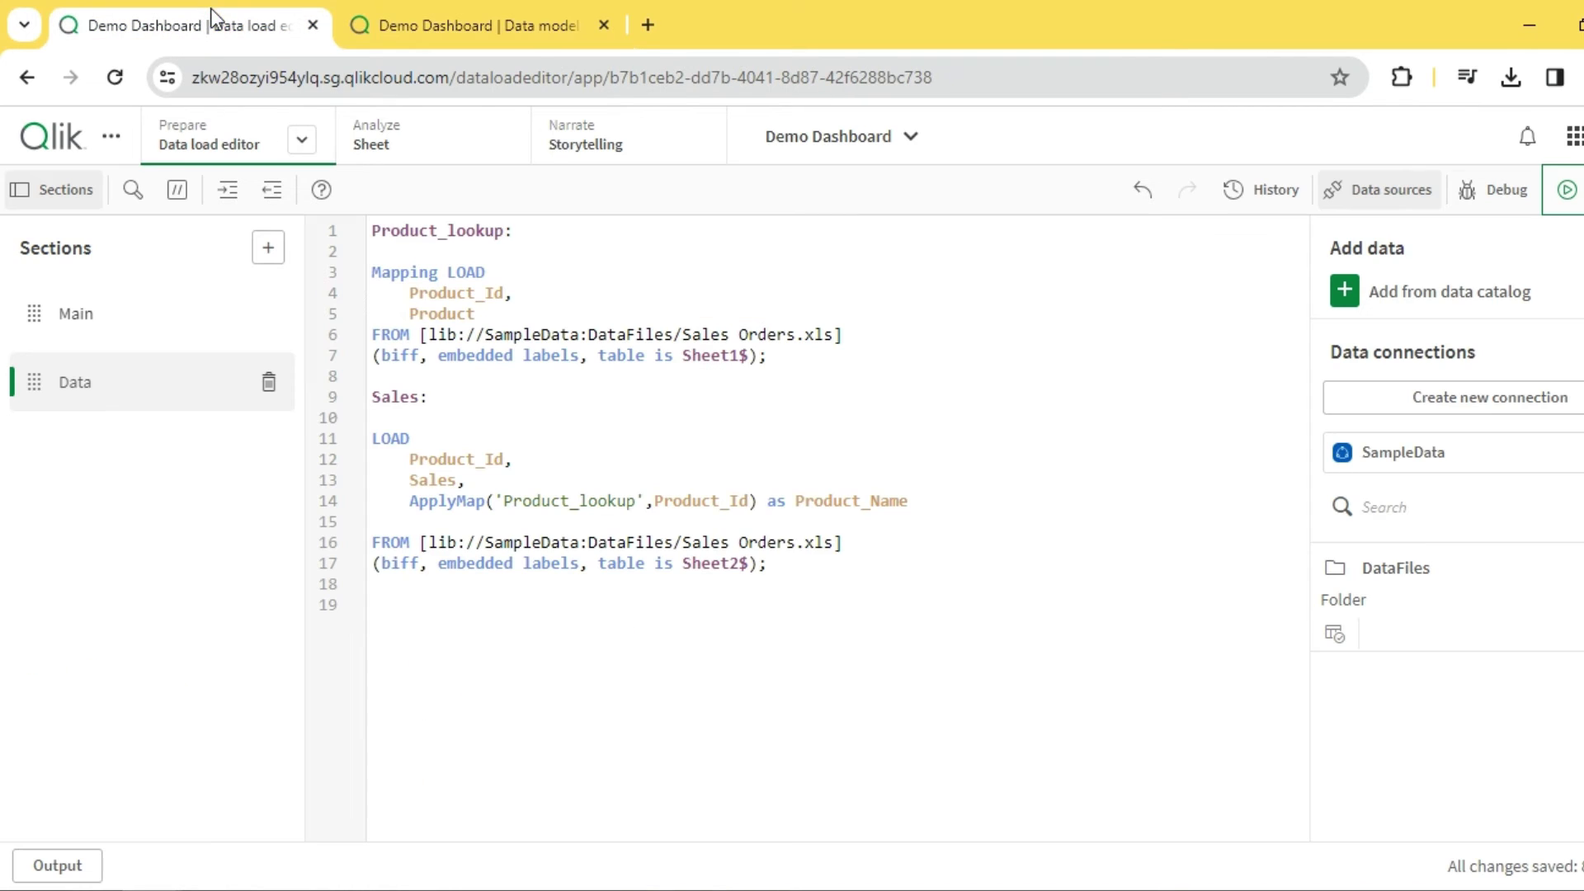
click(751, 502)
text(,)
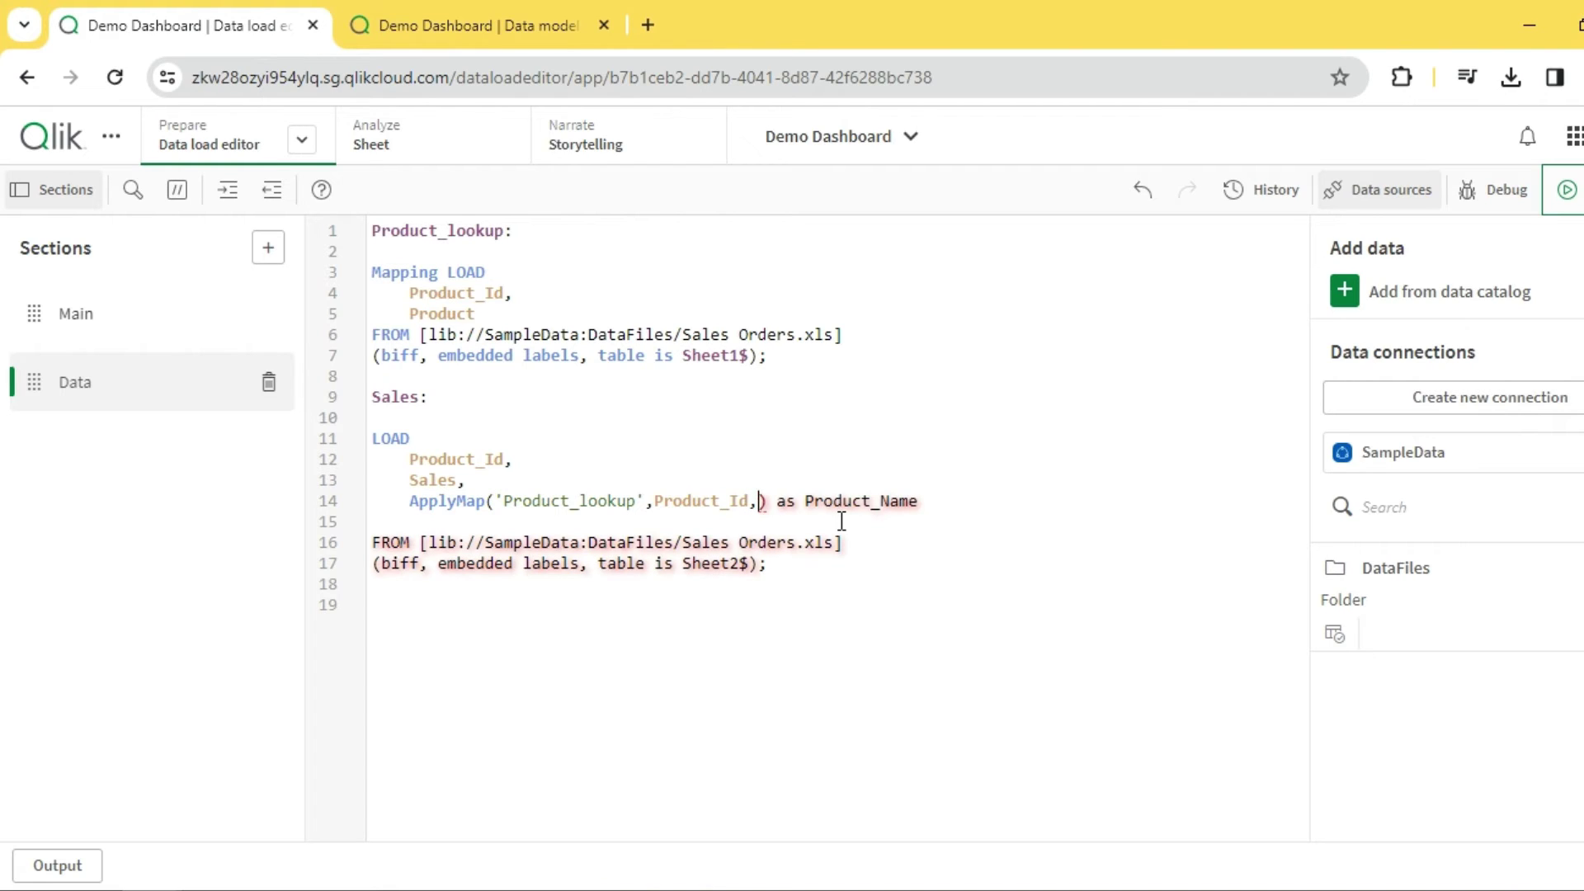
text('')
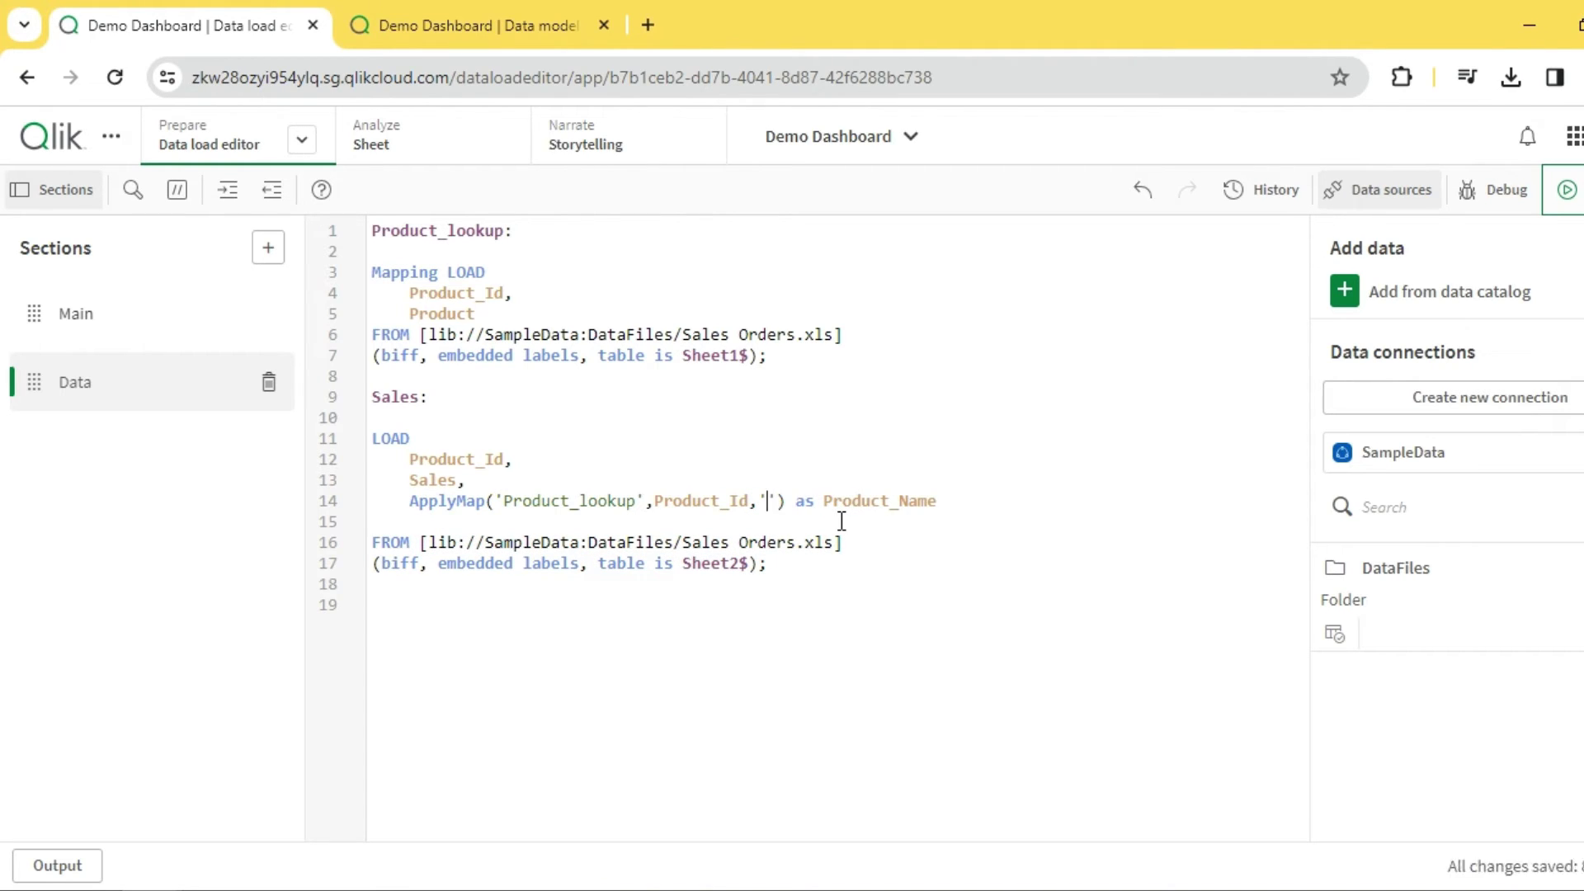
text(NA)
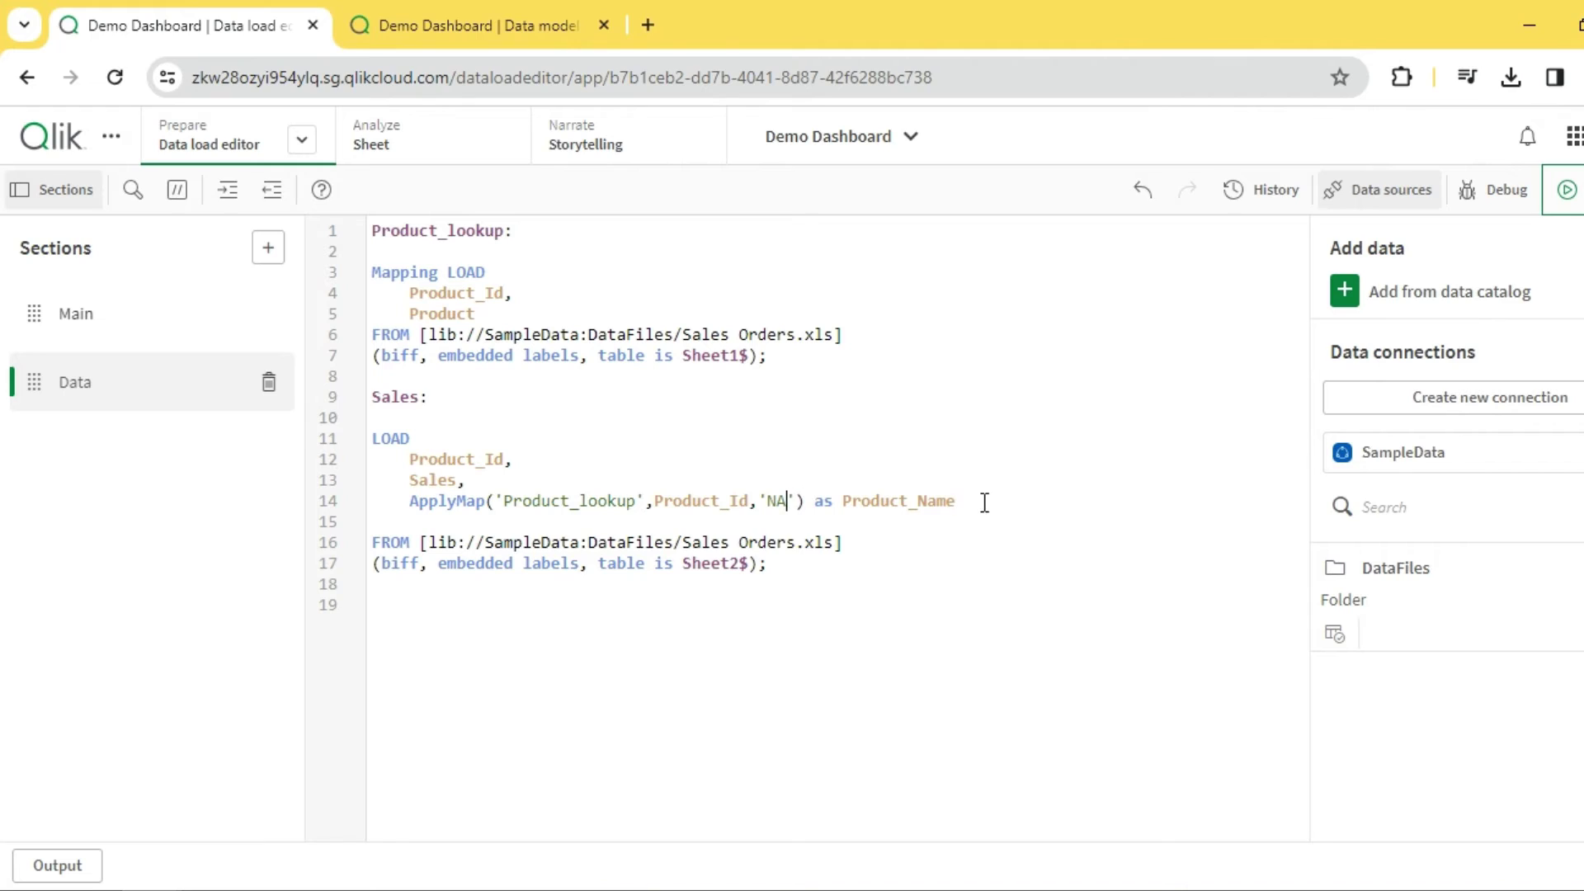
click(798, 500)
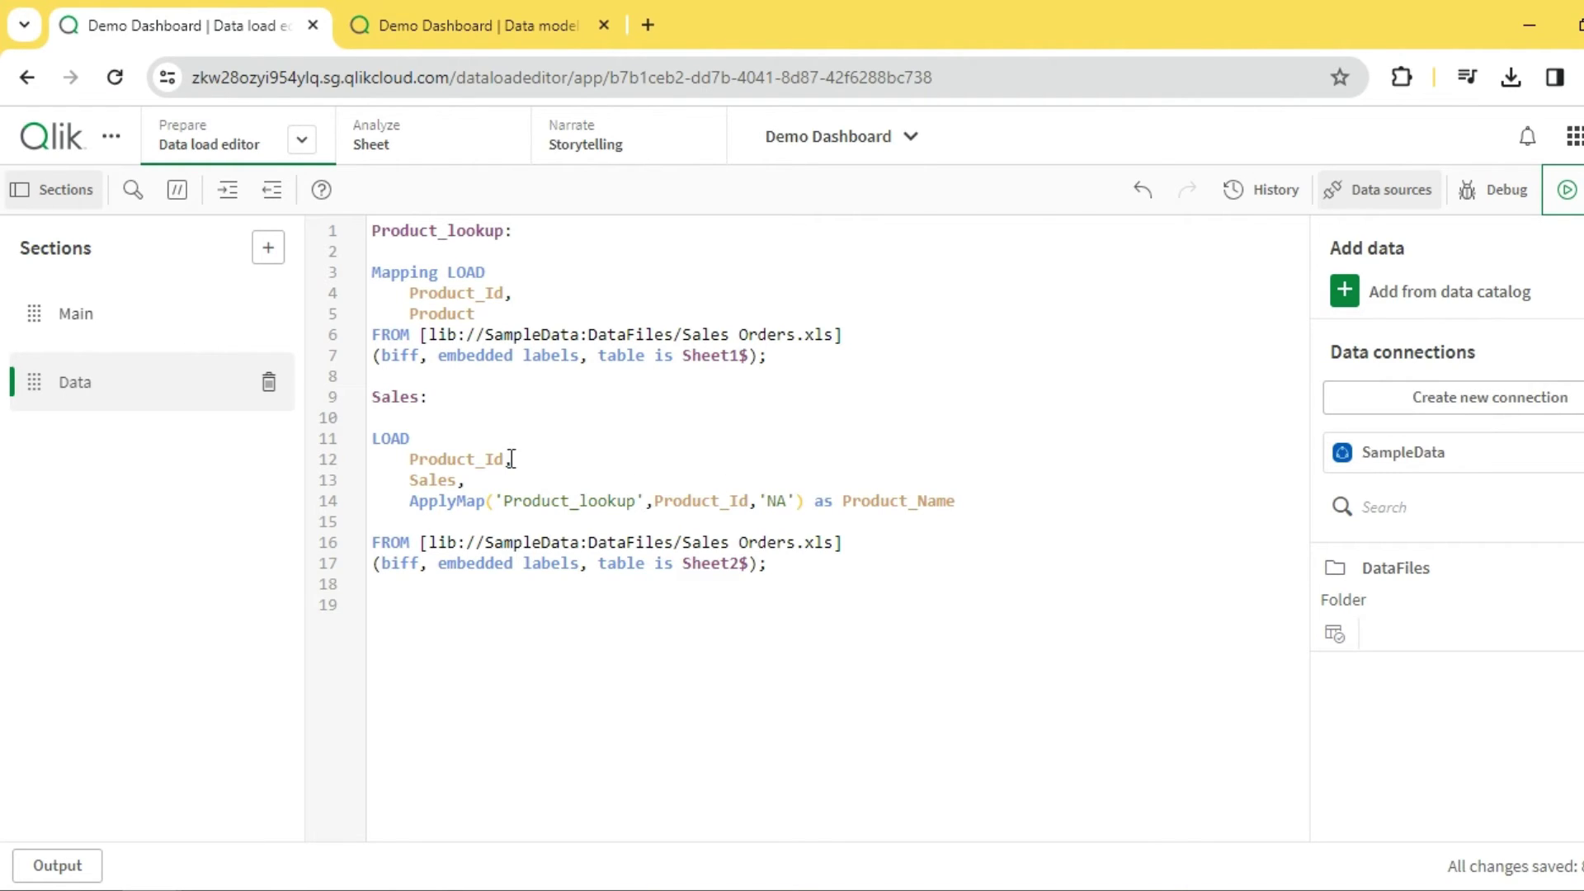
double_click(467, 458)
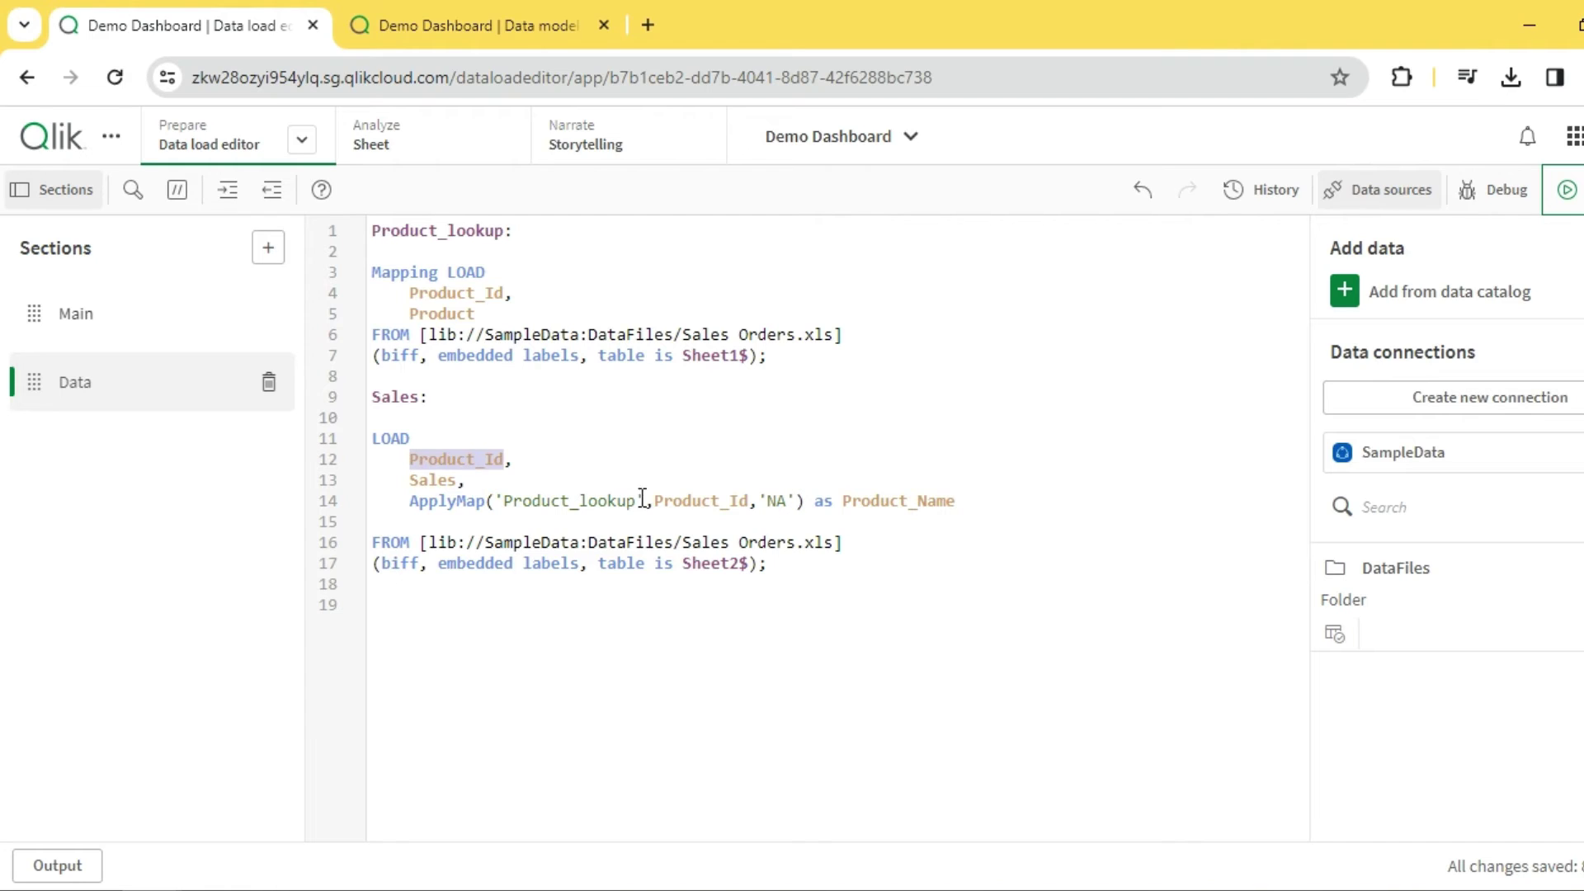
click(472, 301)
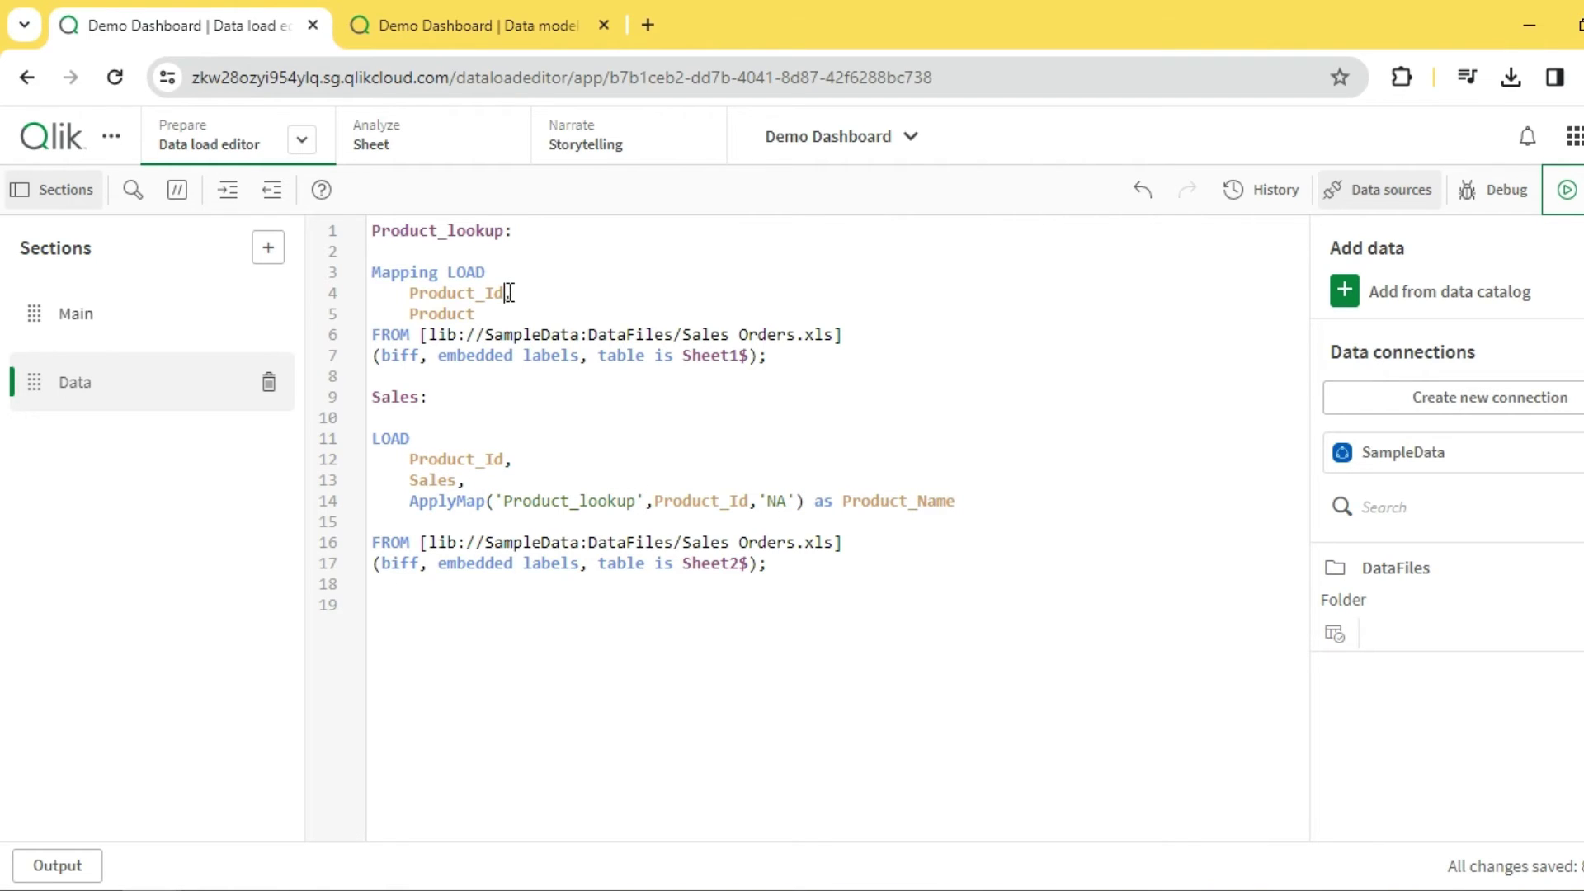
- Alias Product_Id as PID on line 4 of the Product_lookup mapping load
text(as)
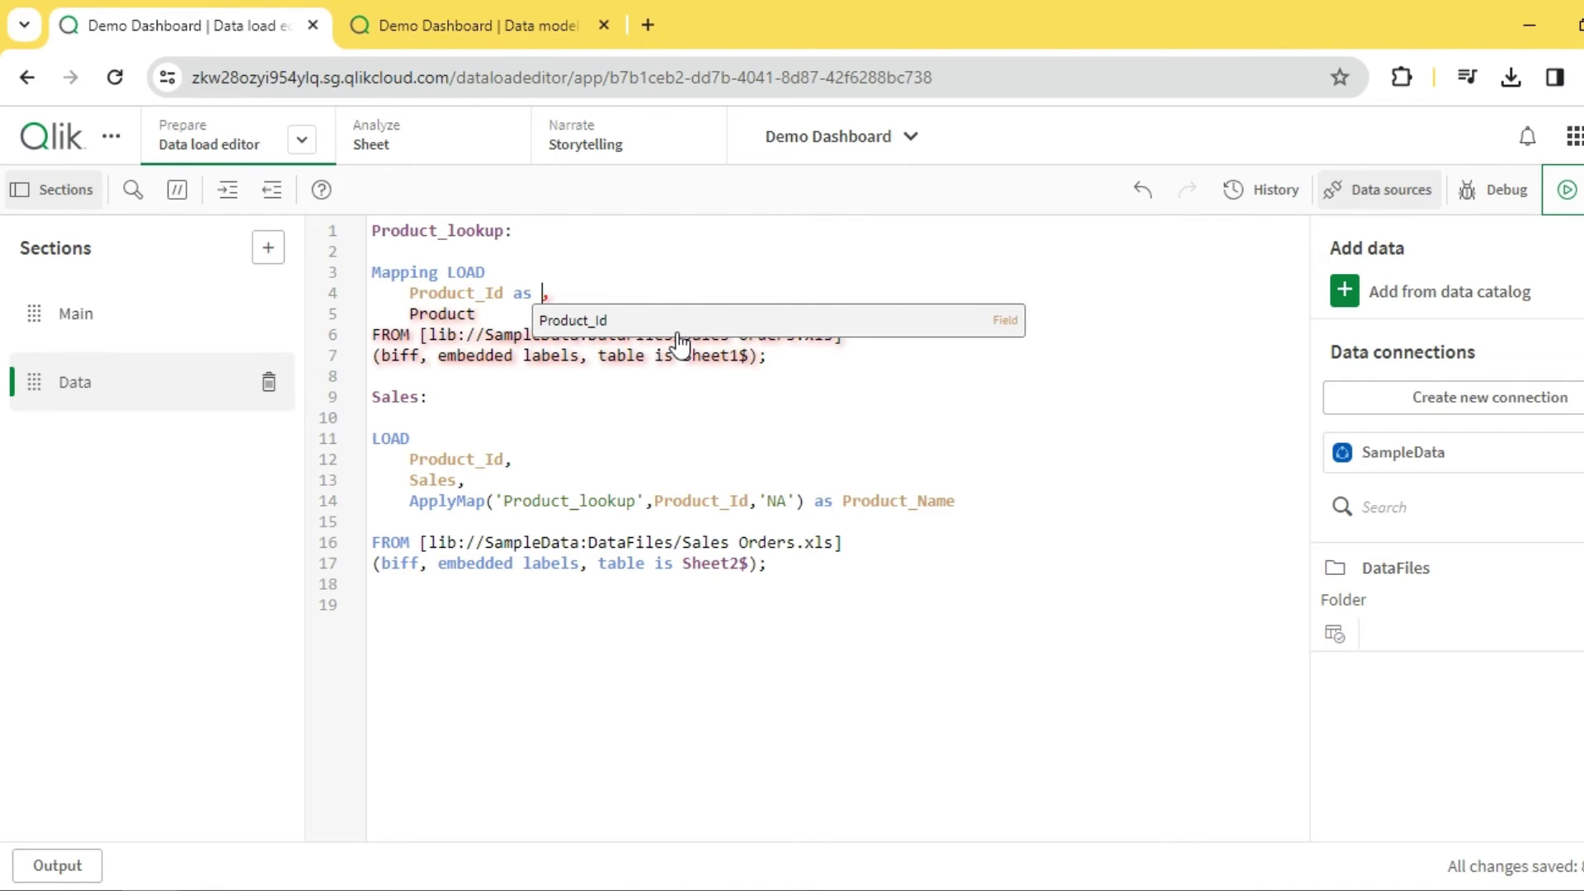
text( PID)
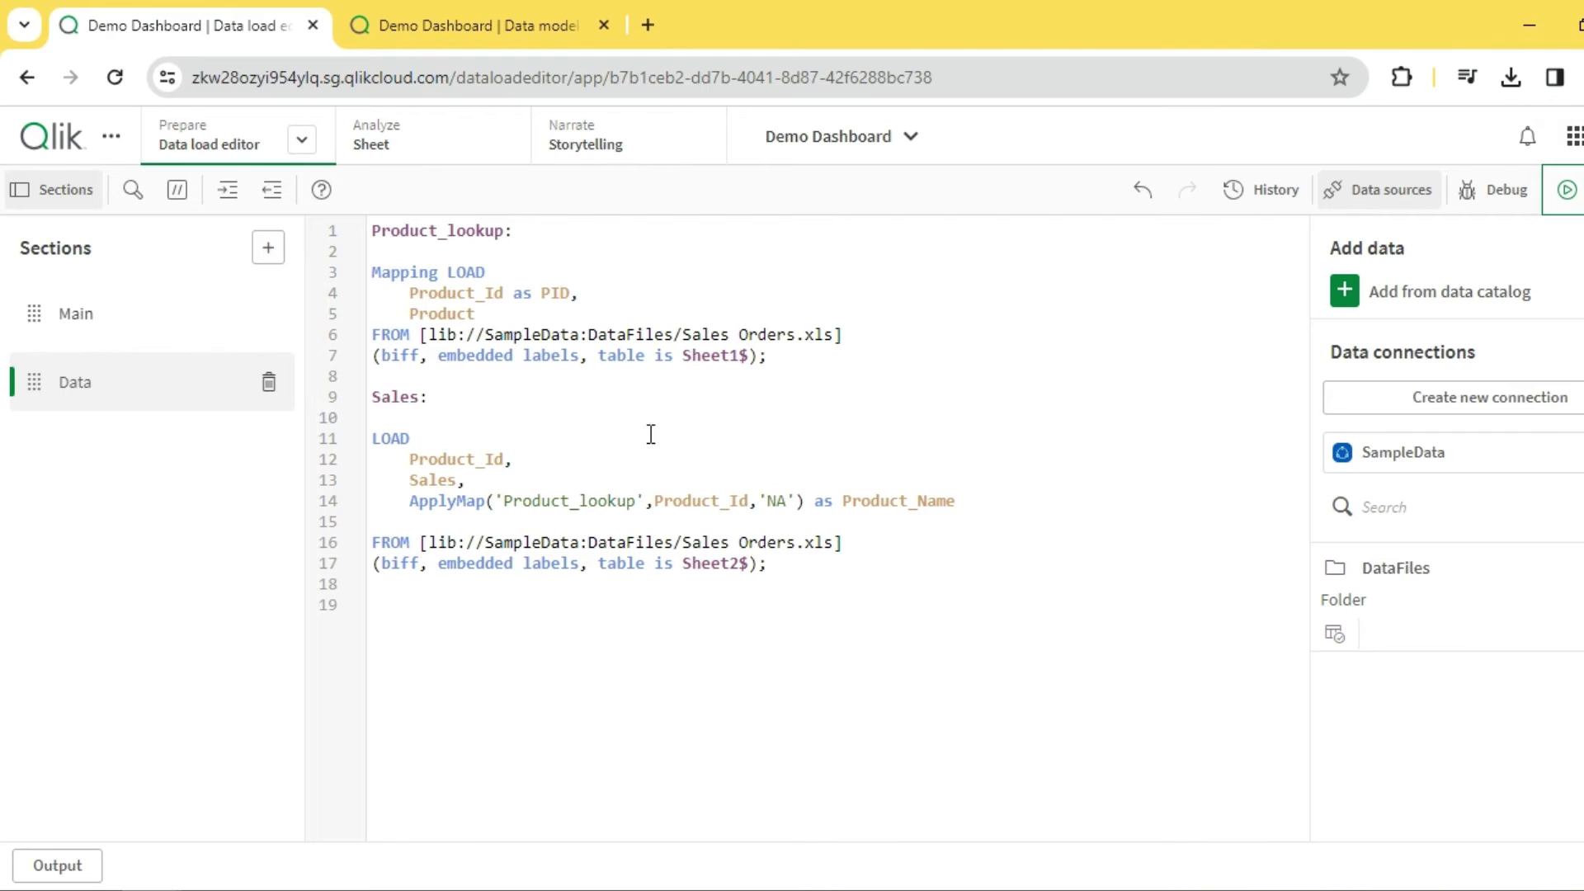
double_click(694, 503)
double_click(495, 294)
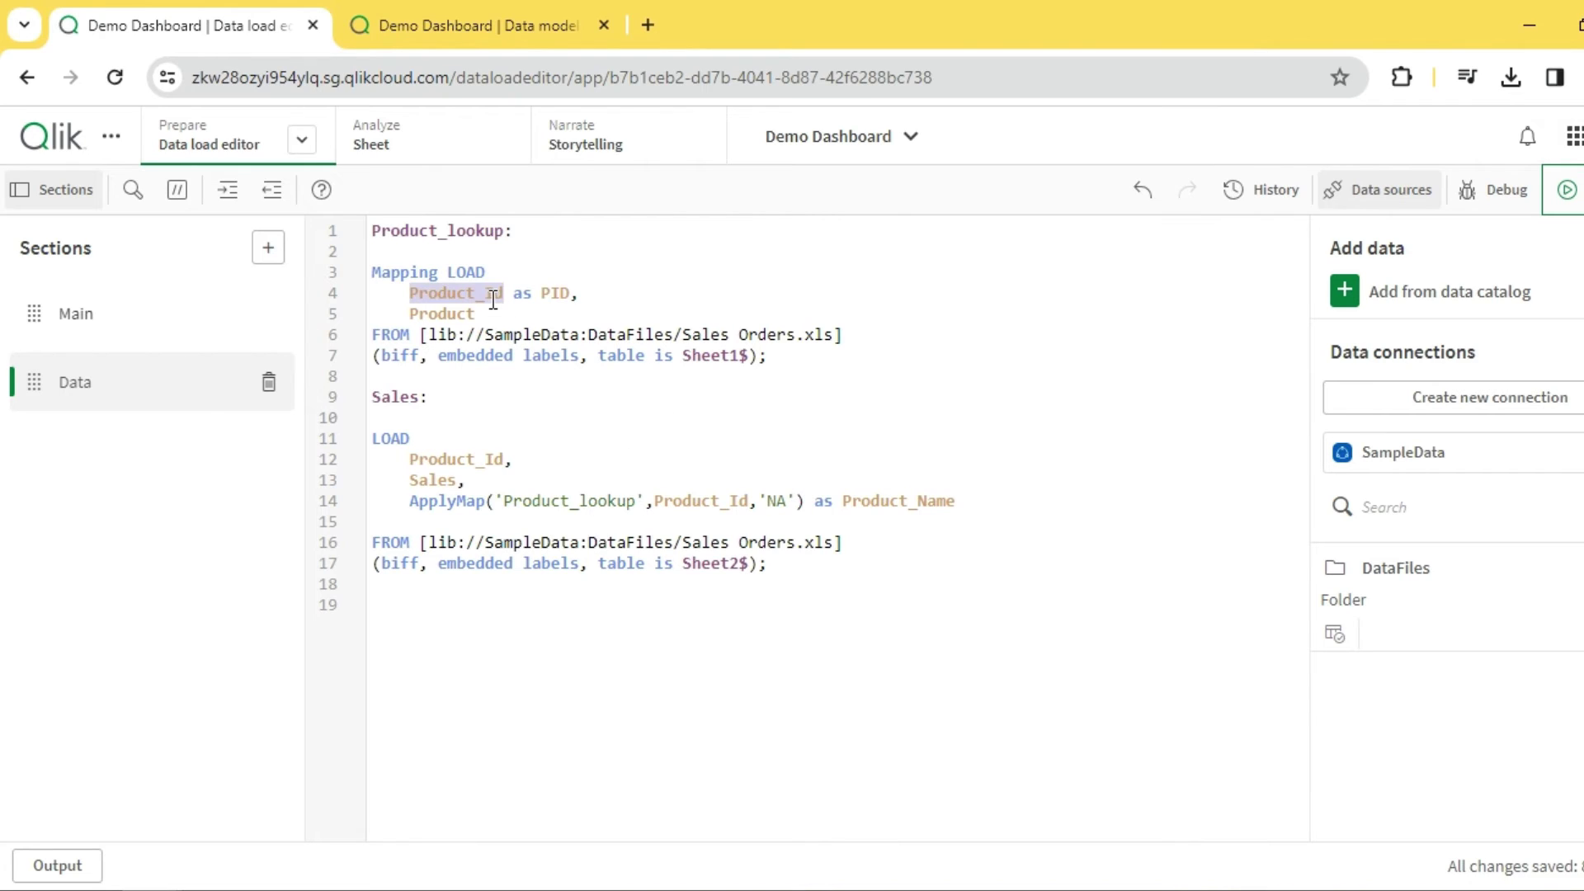
double_click(564, 293)
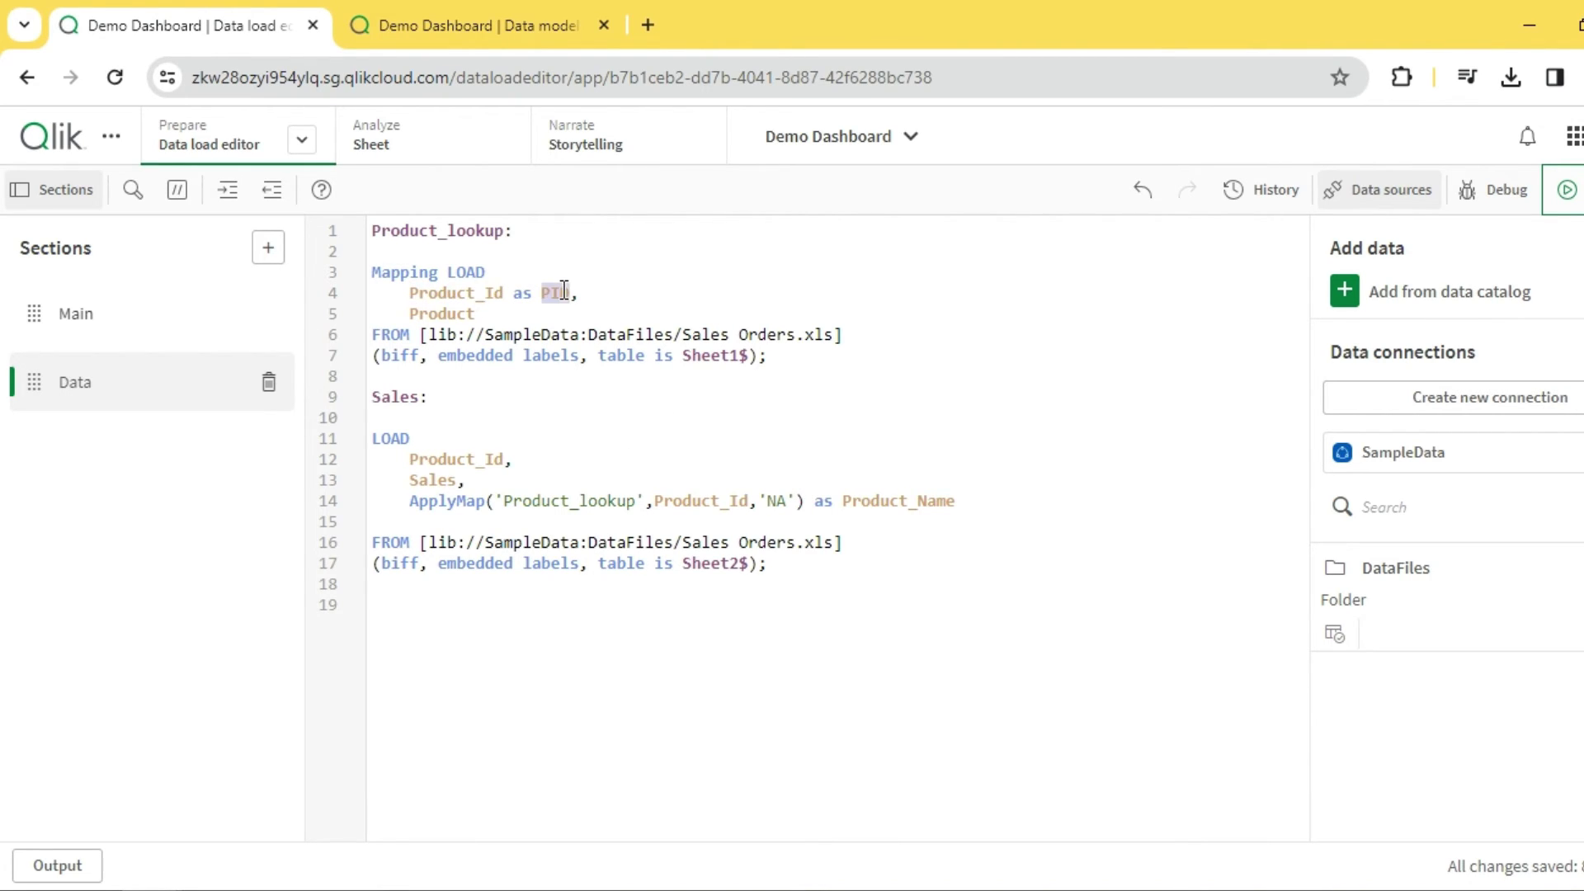
click(575, 283)
double_click(477, 295)
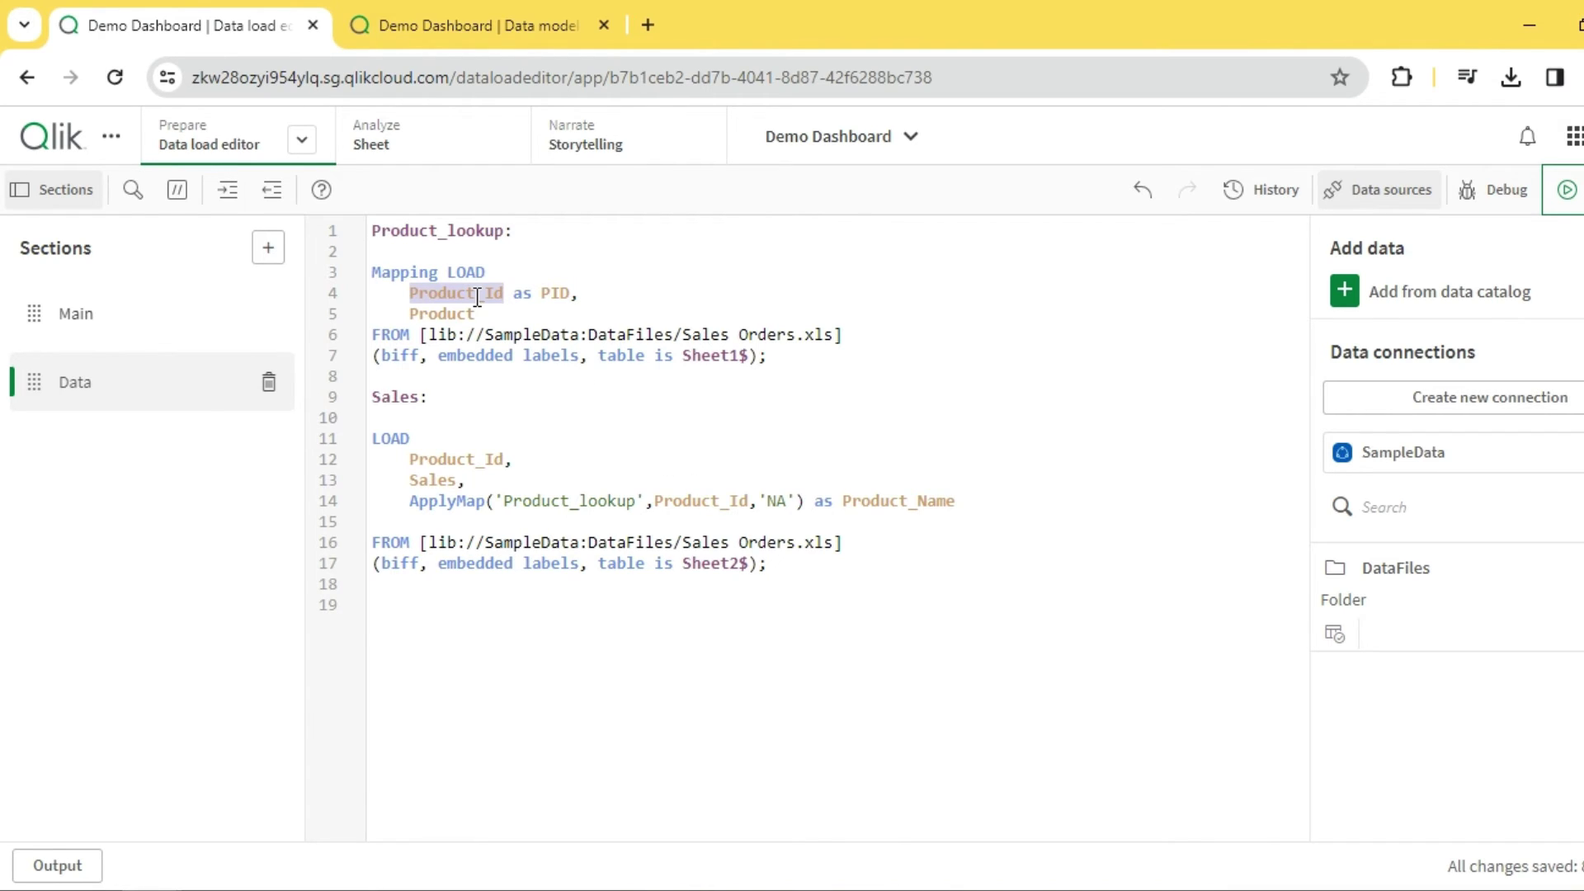
drag(582, 293, 474, 286)
click(594, 296)
double_click(498, 294)
- Reload the data, confirm Sales shows NA for IDs 11 and 12, and close the progress report
click(1565, 189)
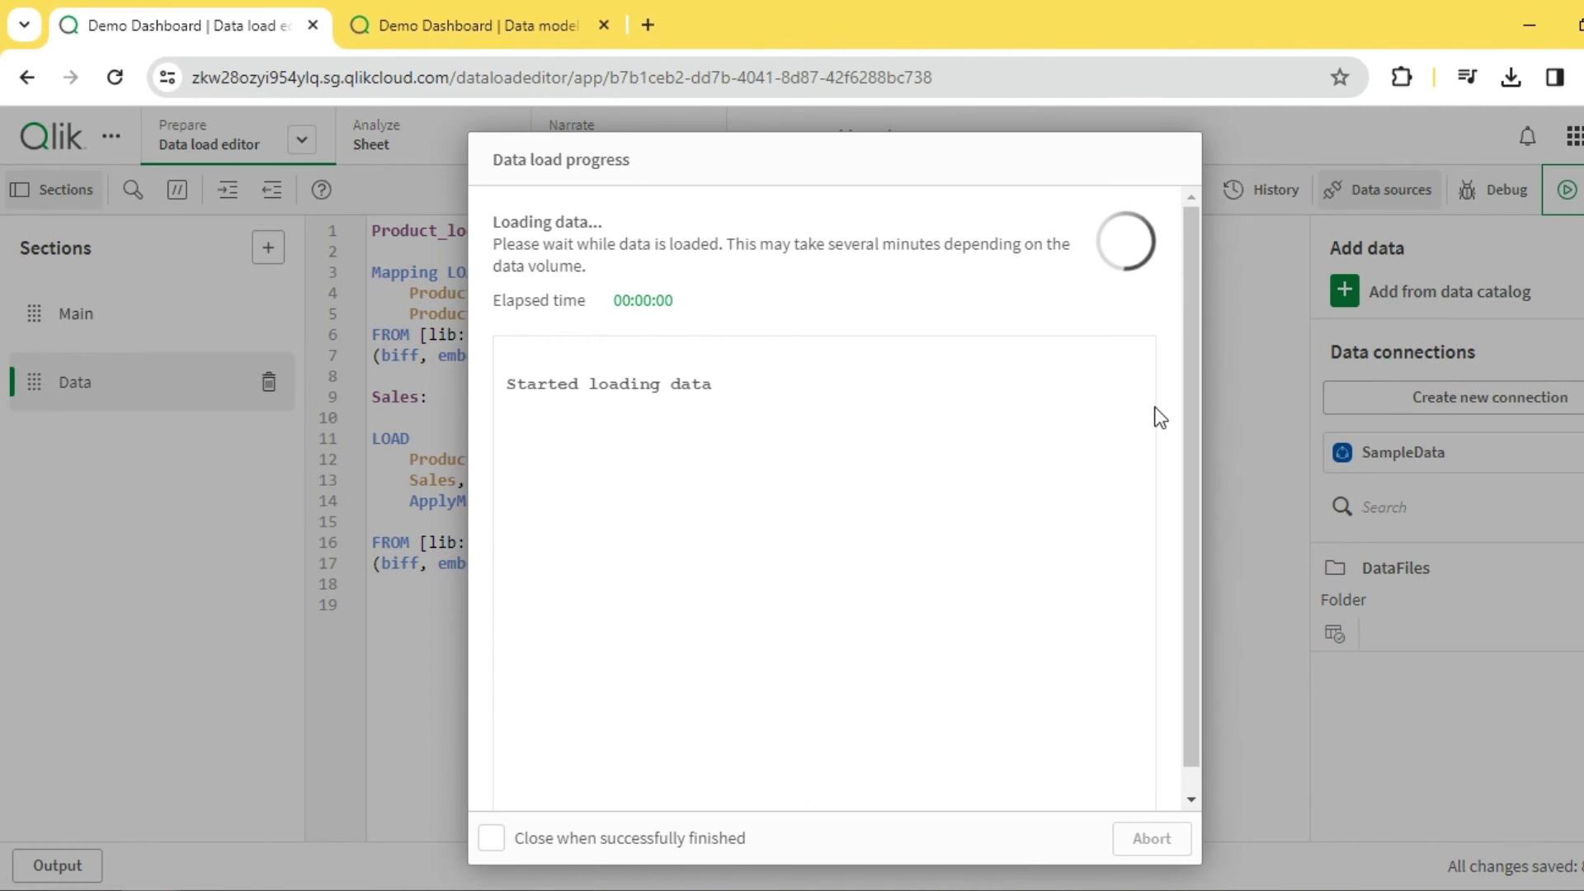
click(468, 23)
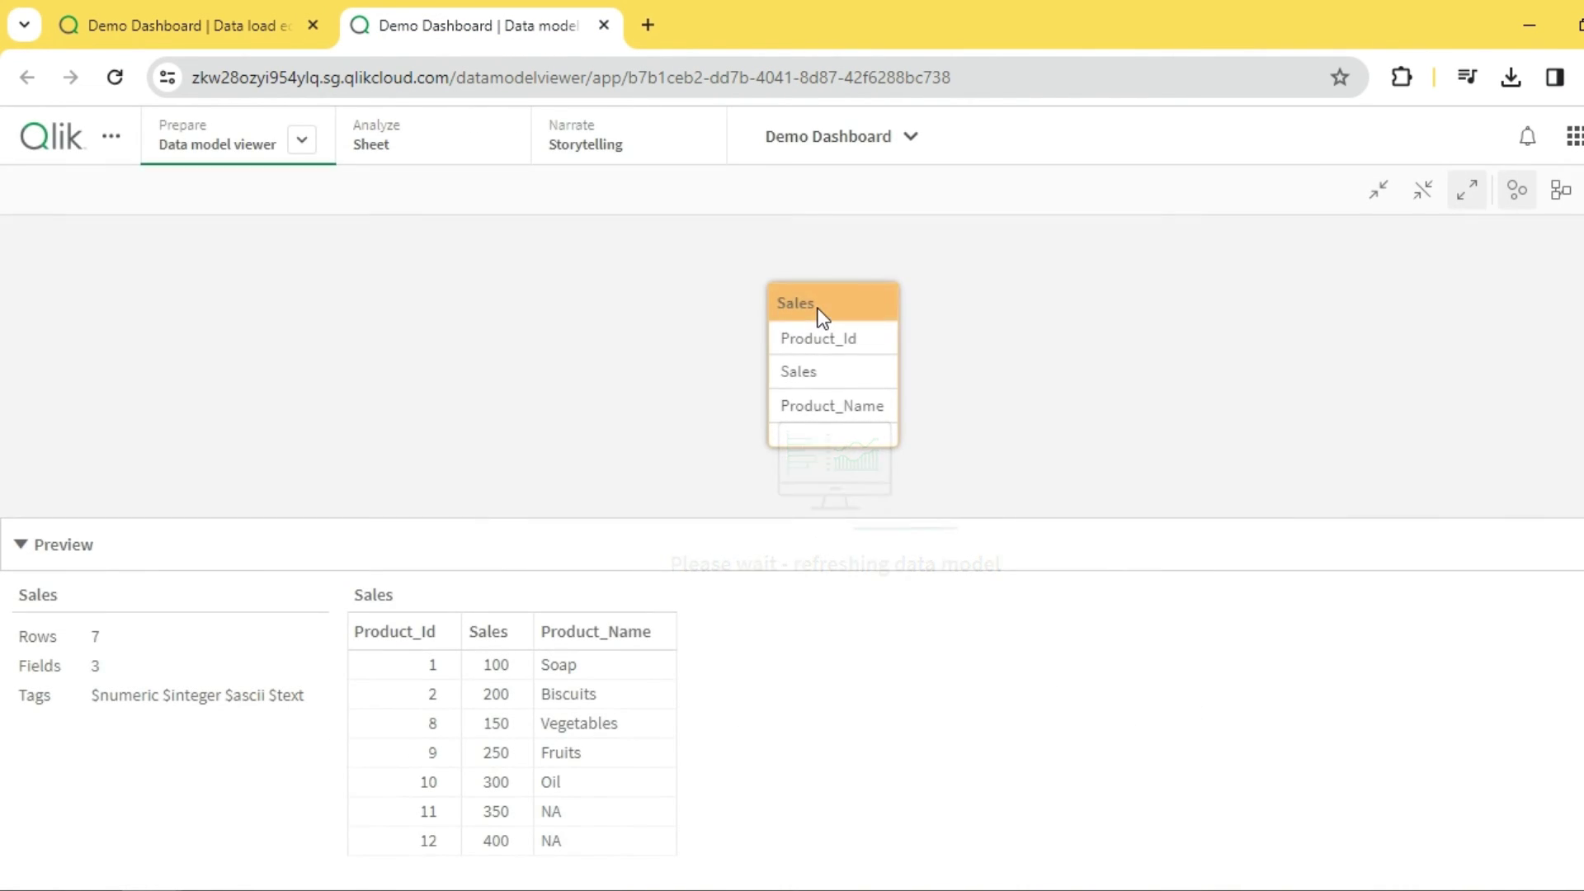
drag(822, 315, 696, 293)
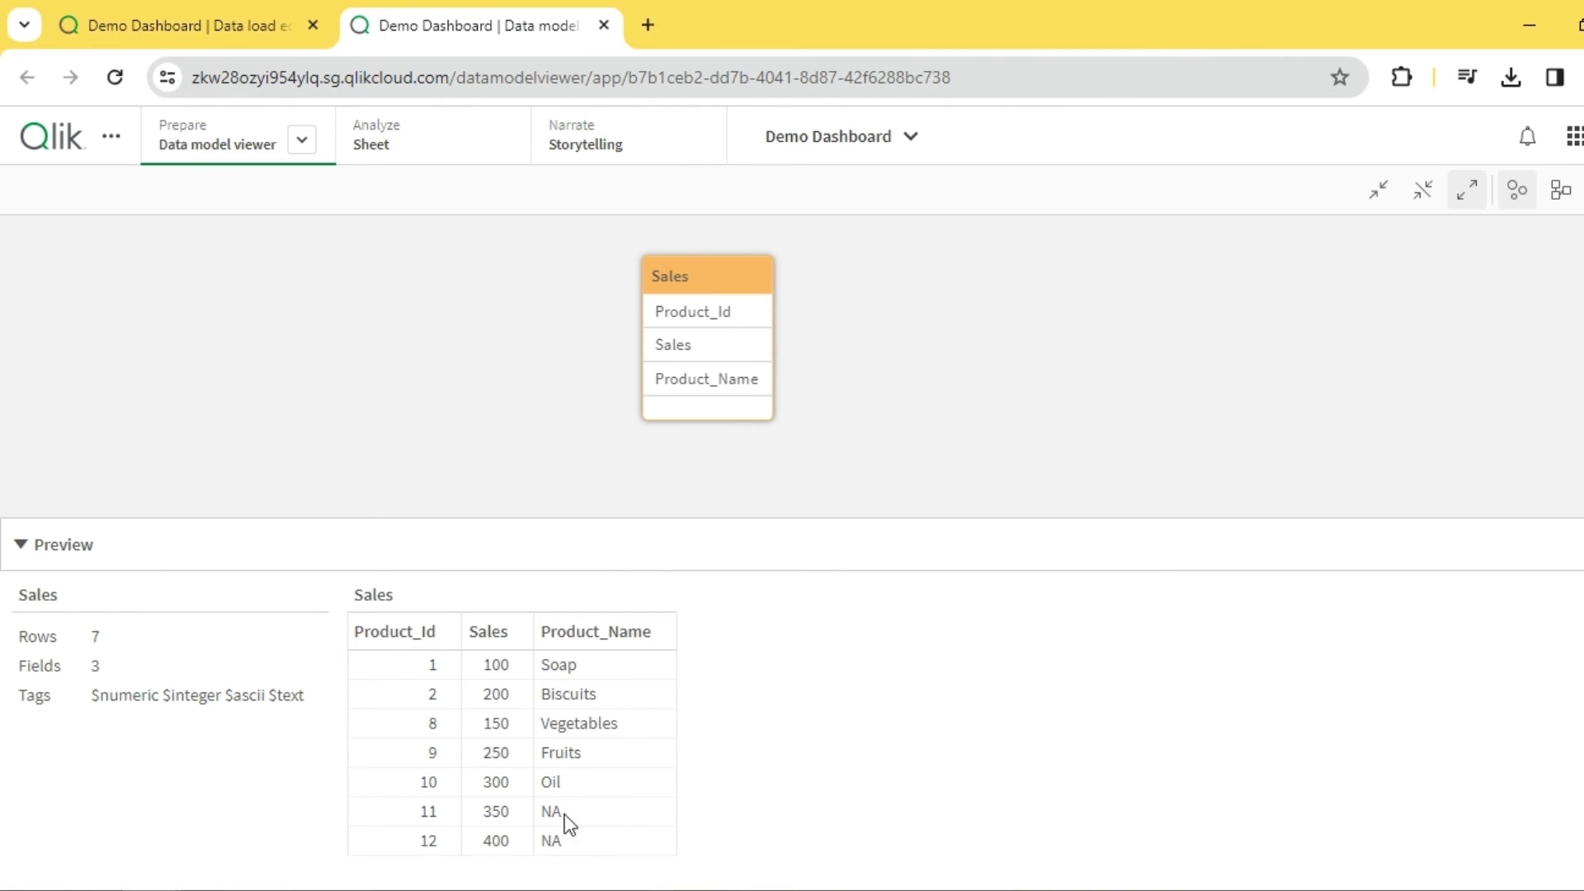
click(224, 28)
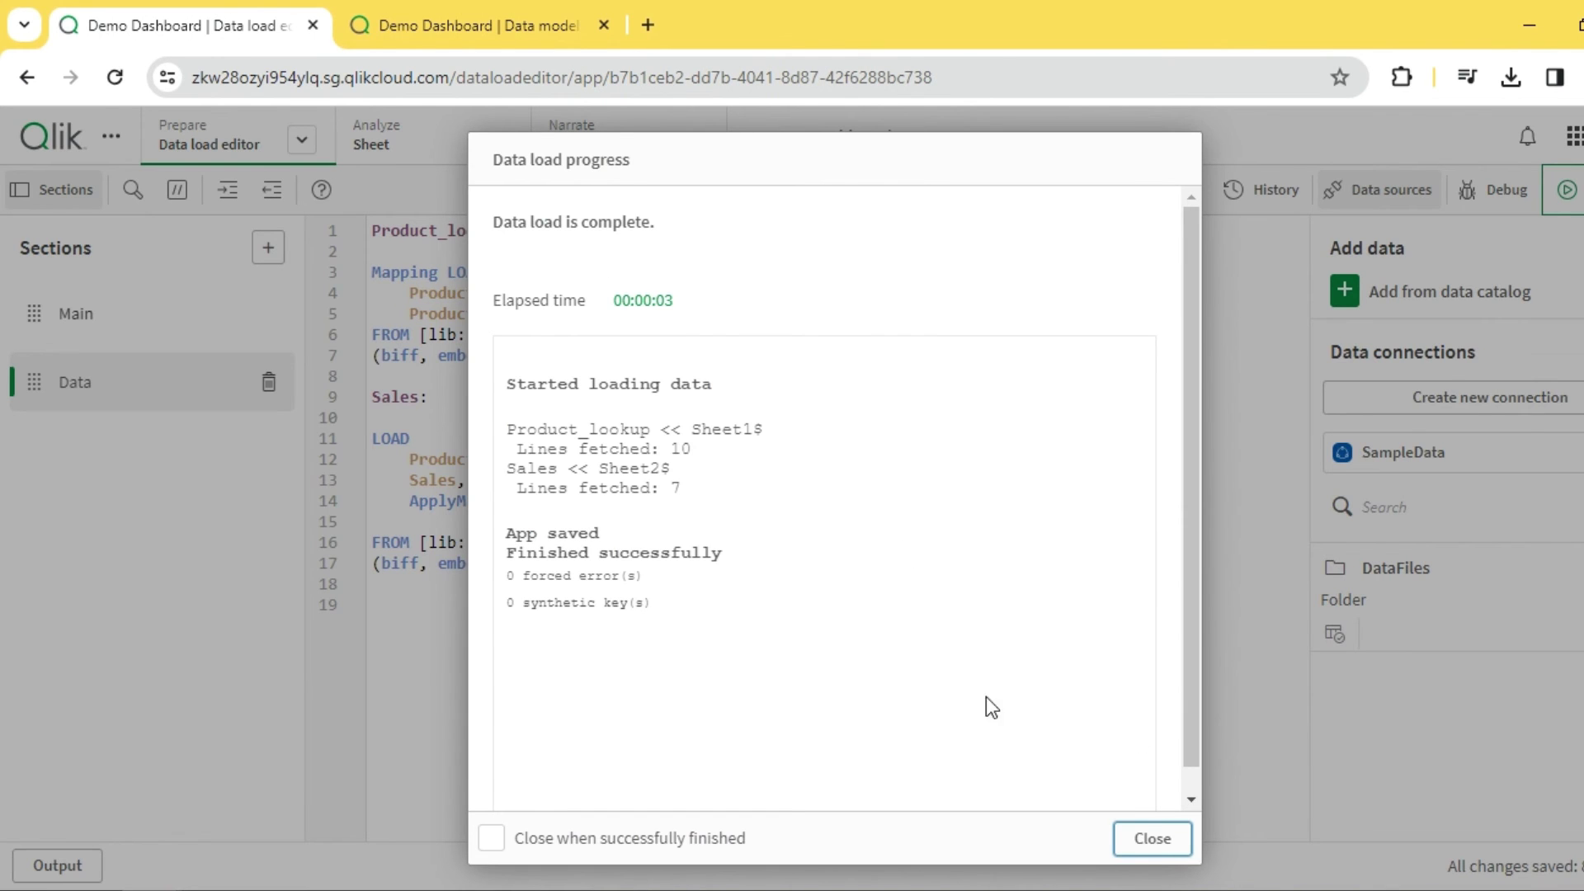
click(1152, 838)
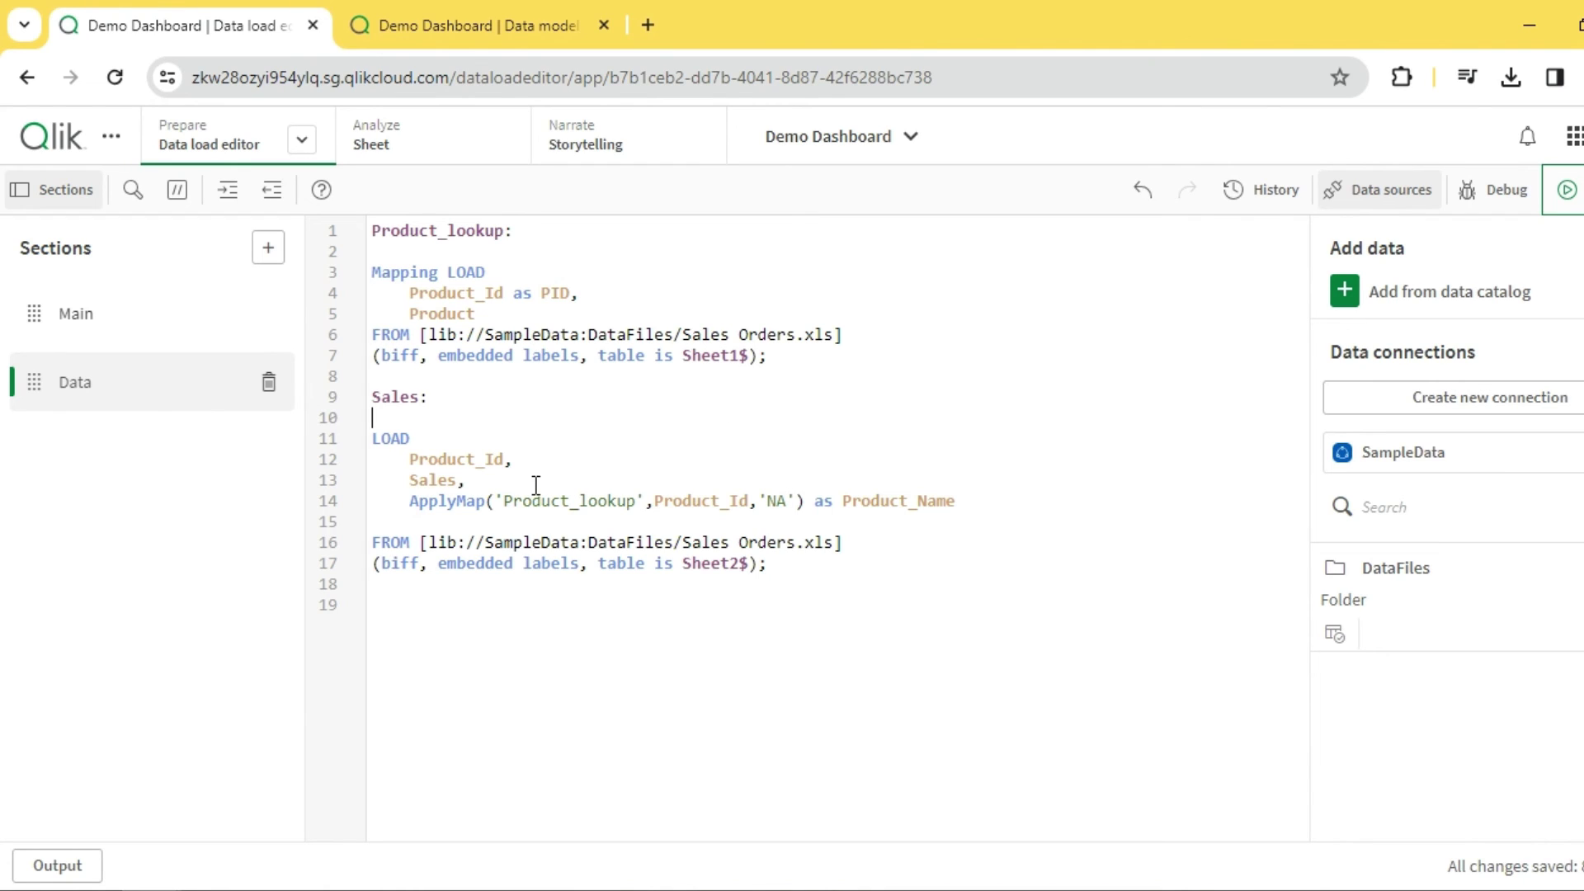
drag(409, 501, 935, 505)
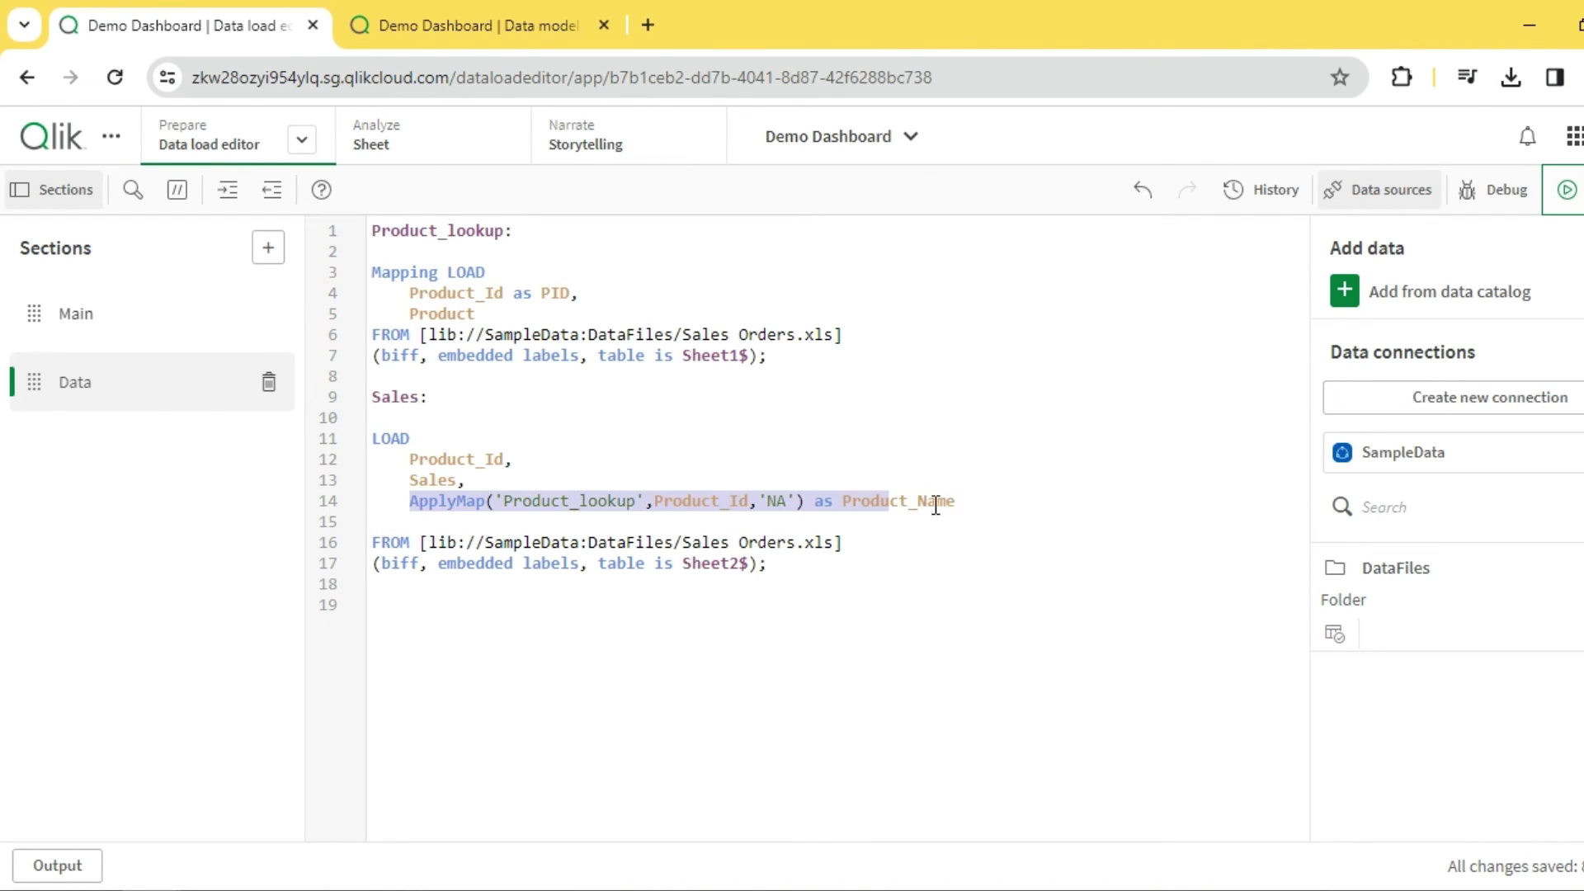
click(956, 501)
double_click(733, 500)
click(957, 501)
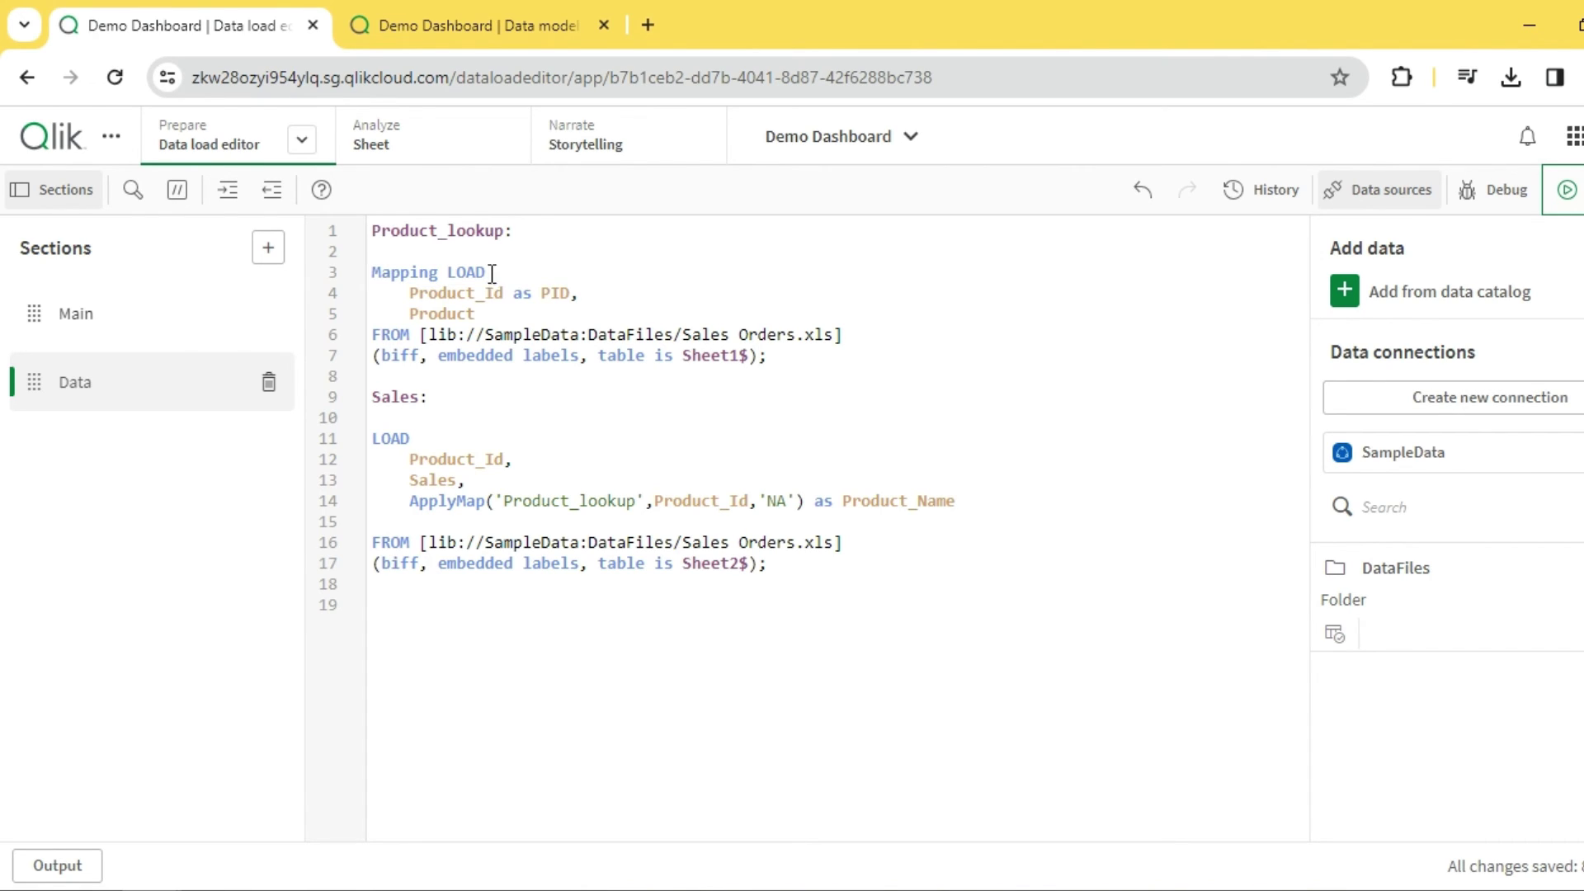
drag(967, 500, 429, 479)
click(982, 446)
drag(501, 315, 373, 292)
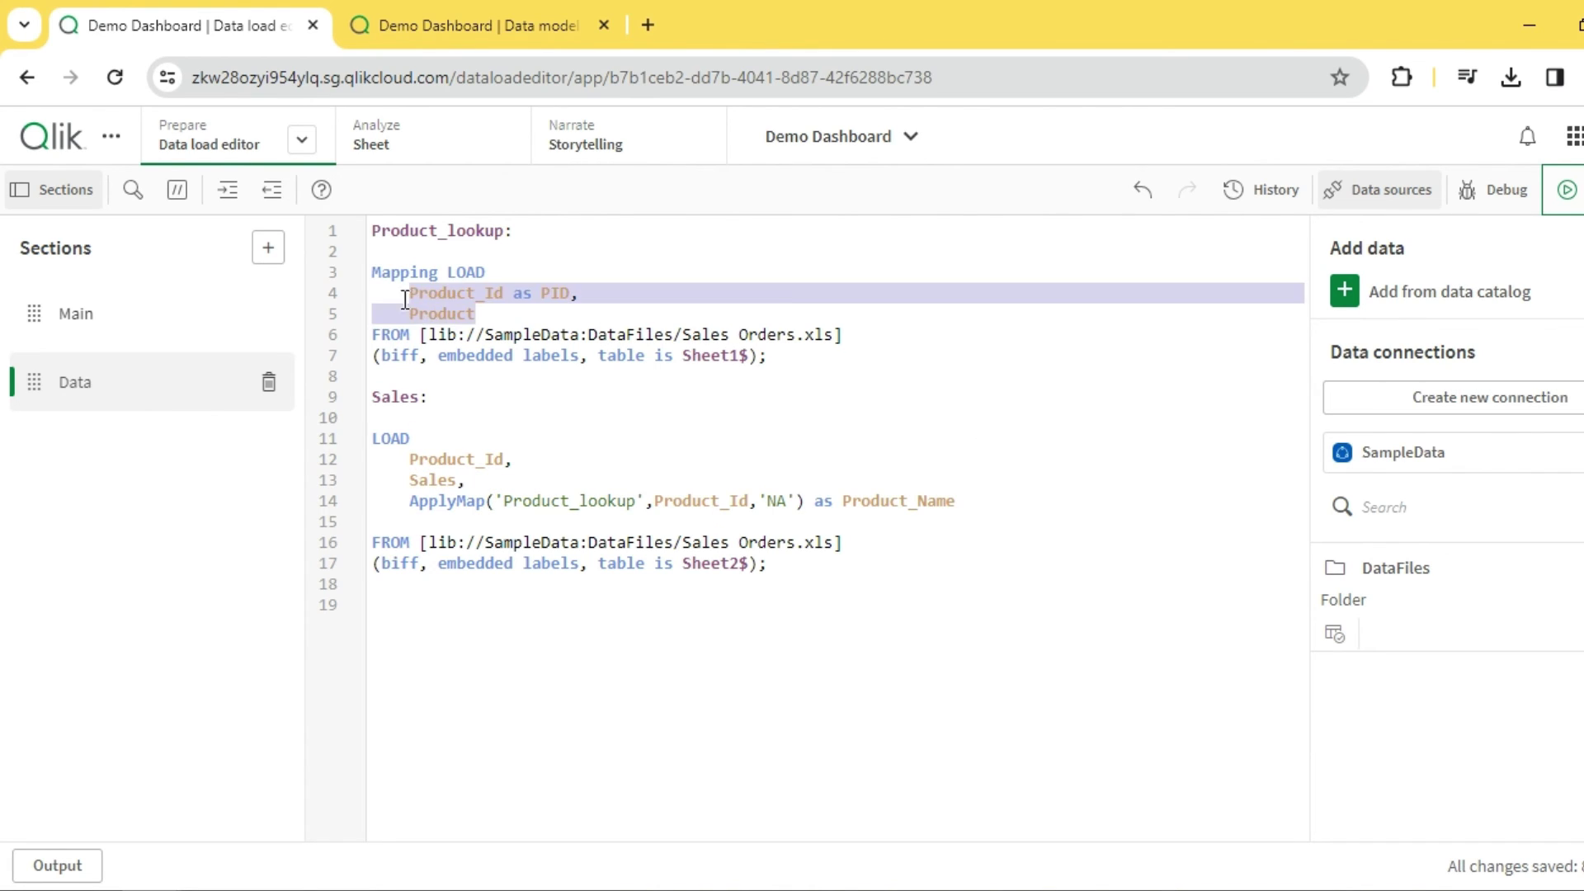
click(503, 313)
double_click(556, 294)
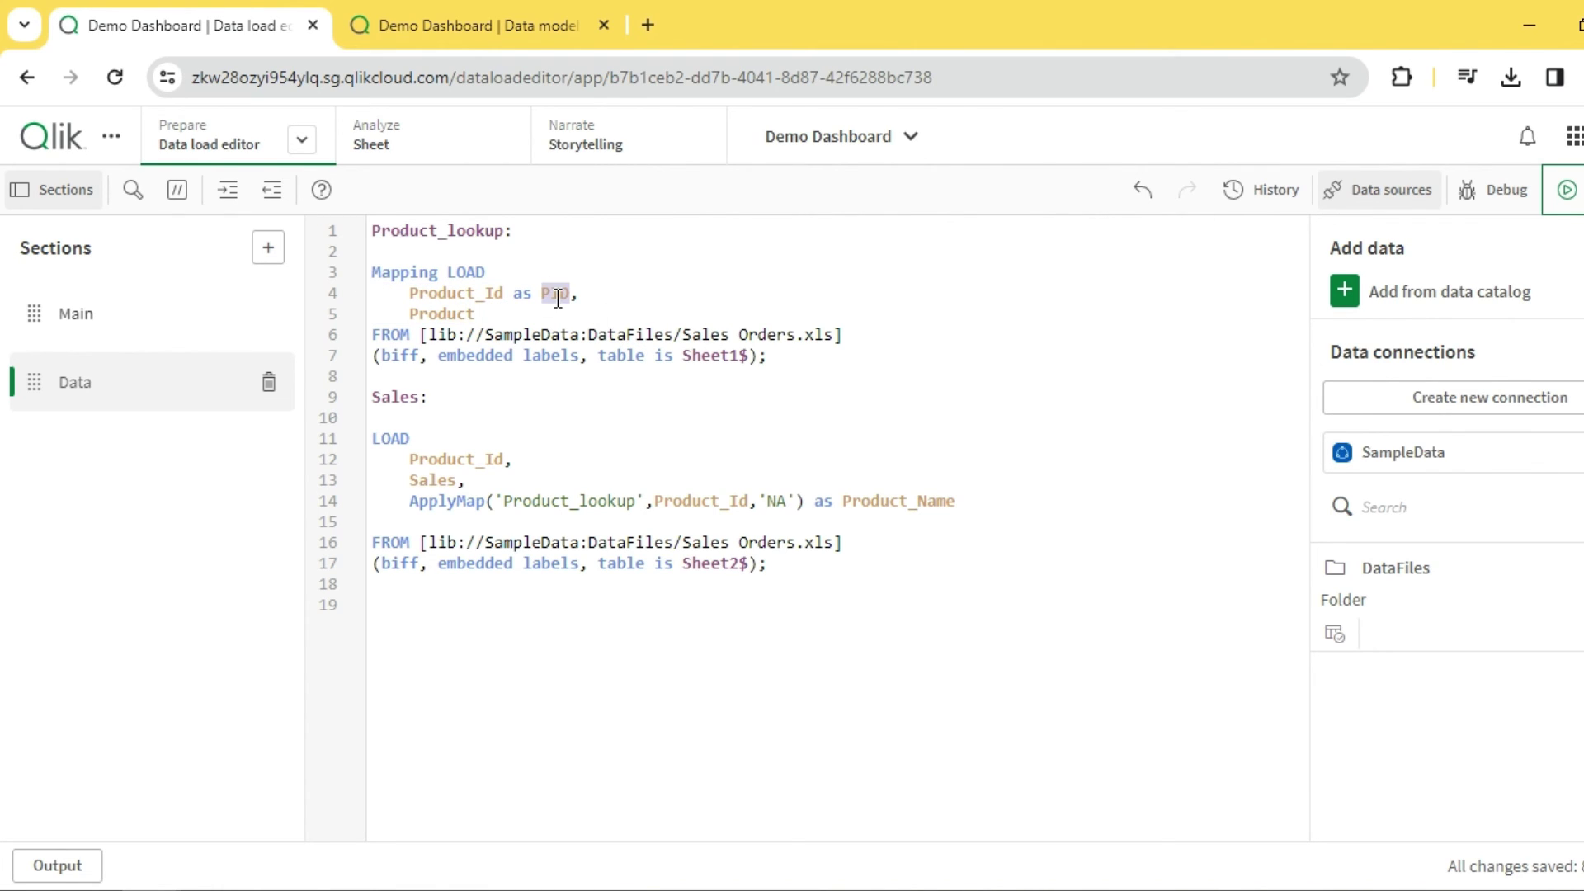
double_click(469, 312)
click(487, 313)
drag(486, 313, 373, 293)
click(490, 313)
drag(490, 314, 373, 292)
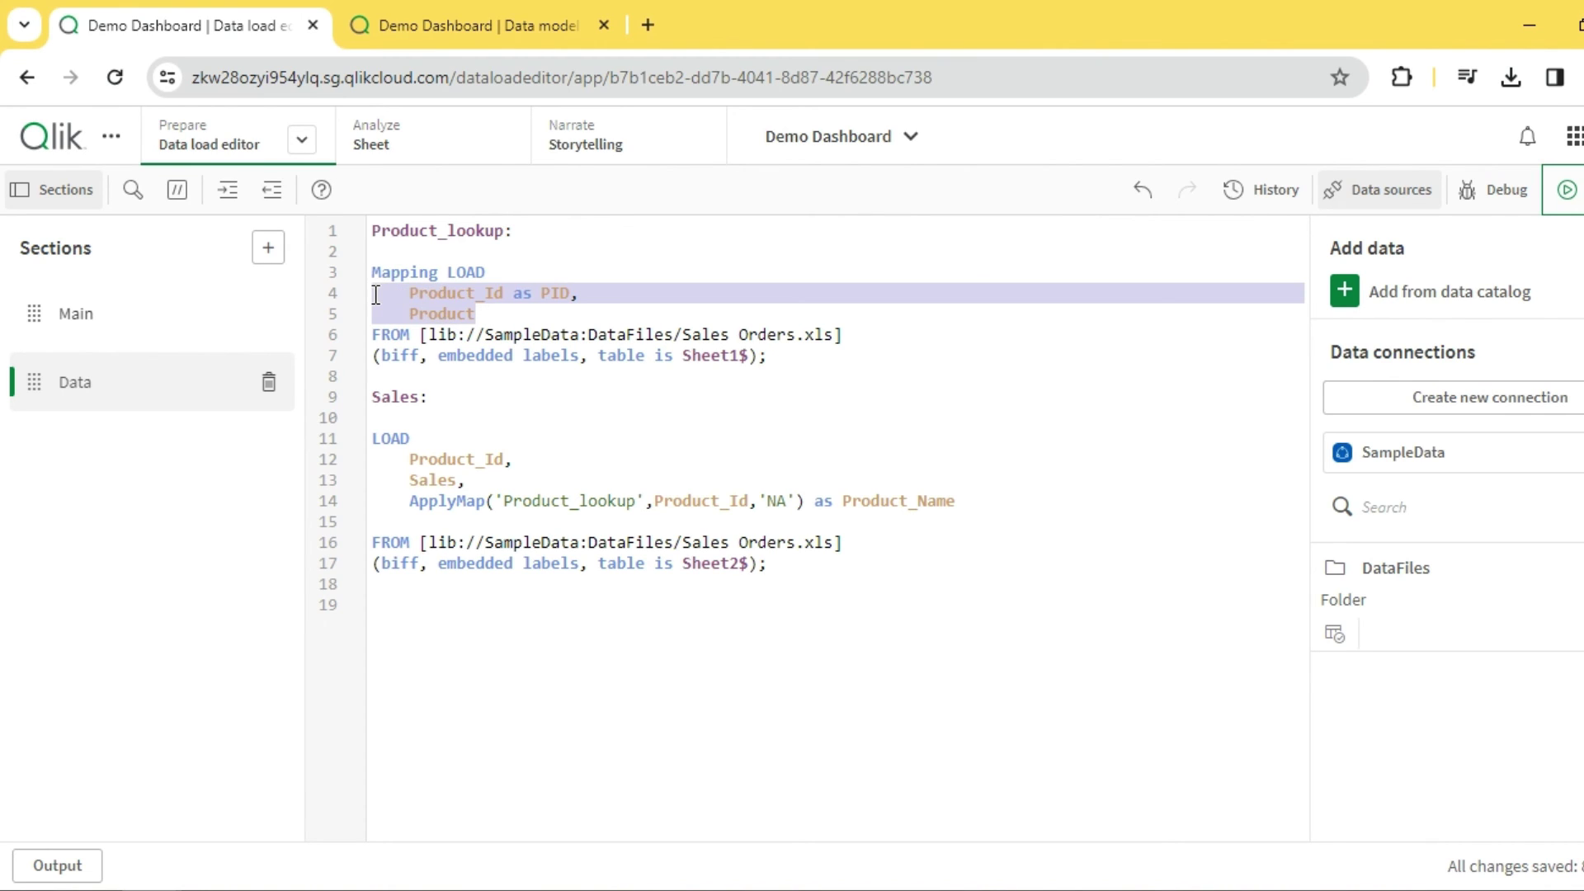
click(491, 320)
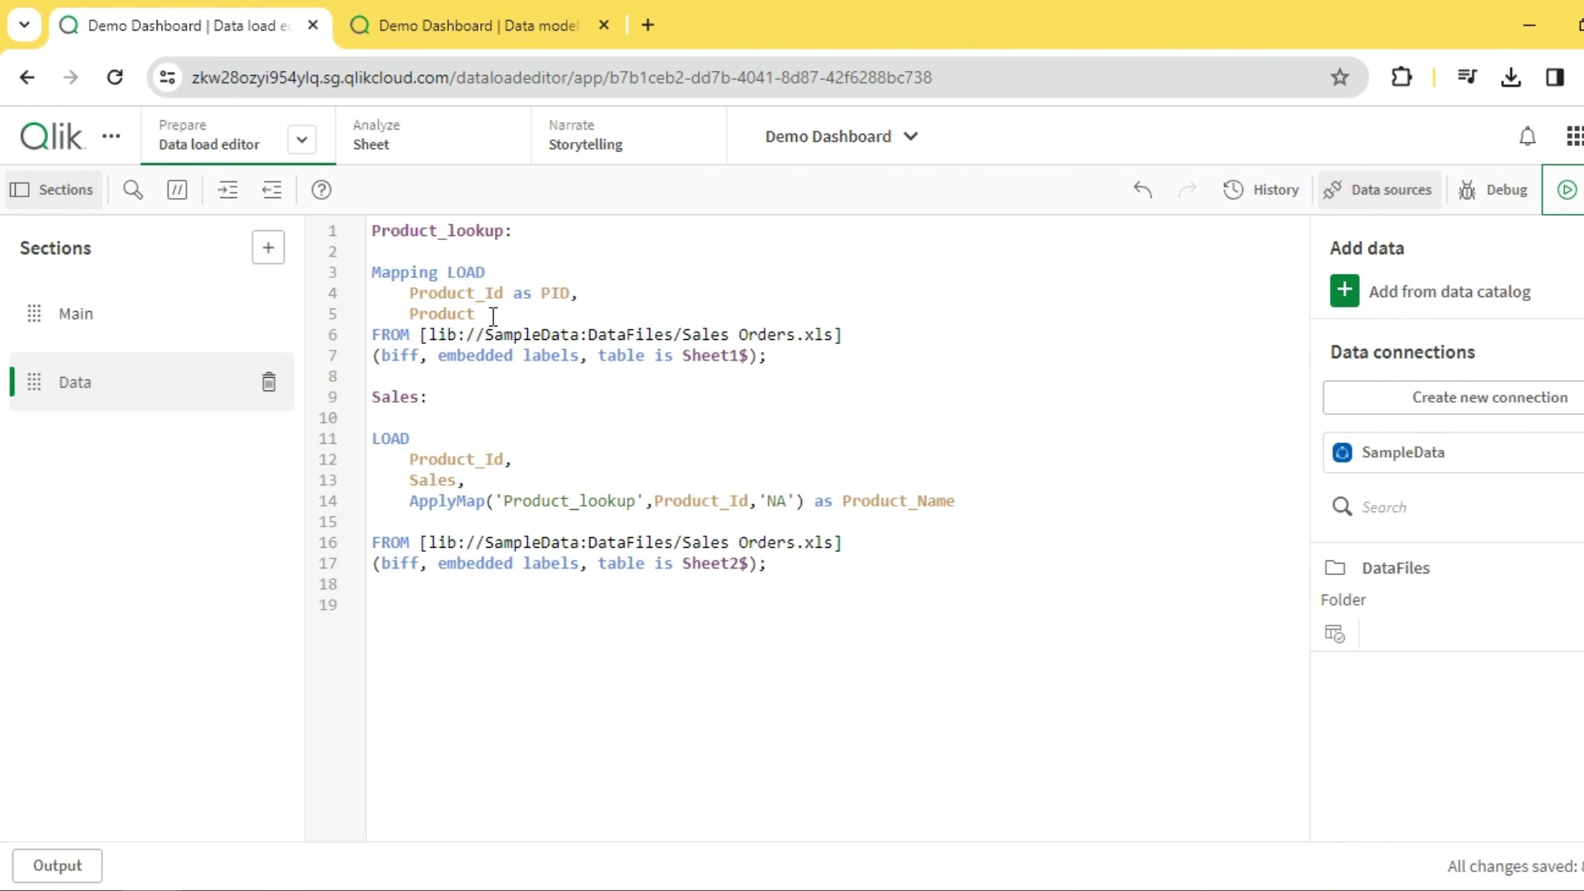
drag(477, 315, 375, 295)
click(421, 311)
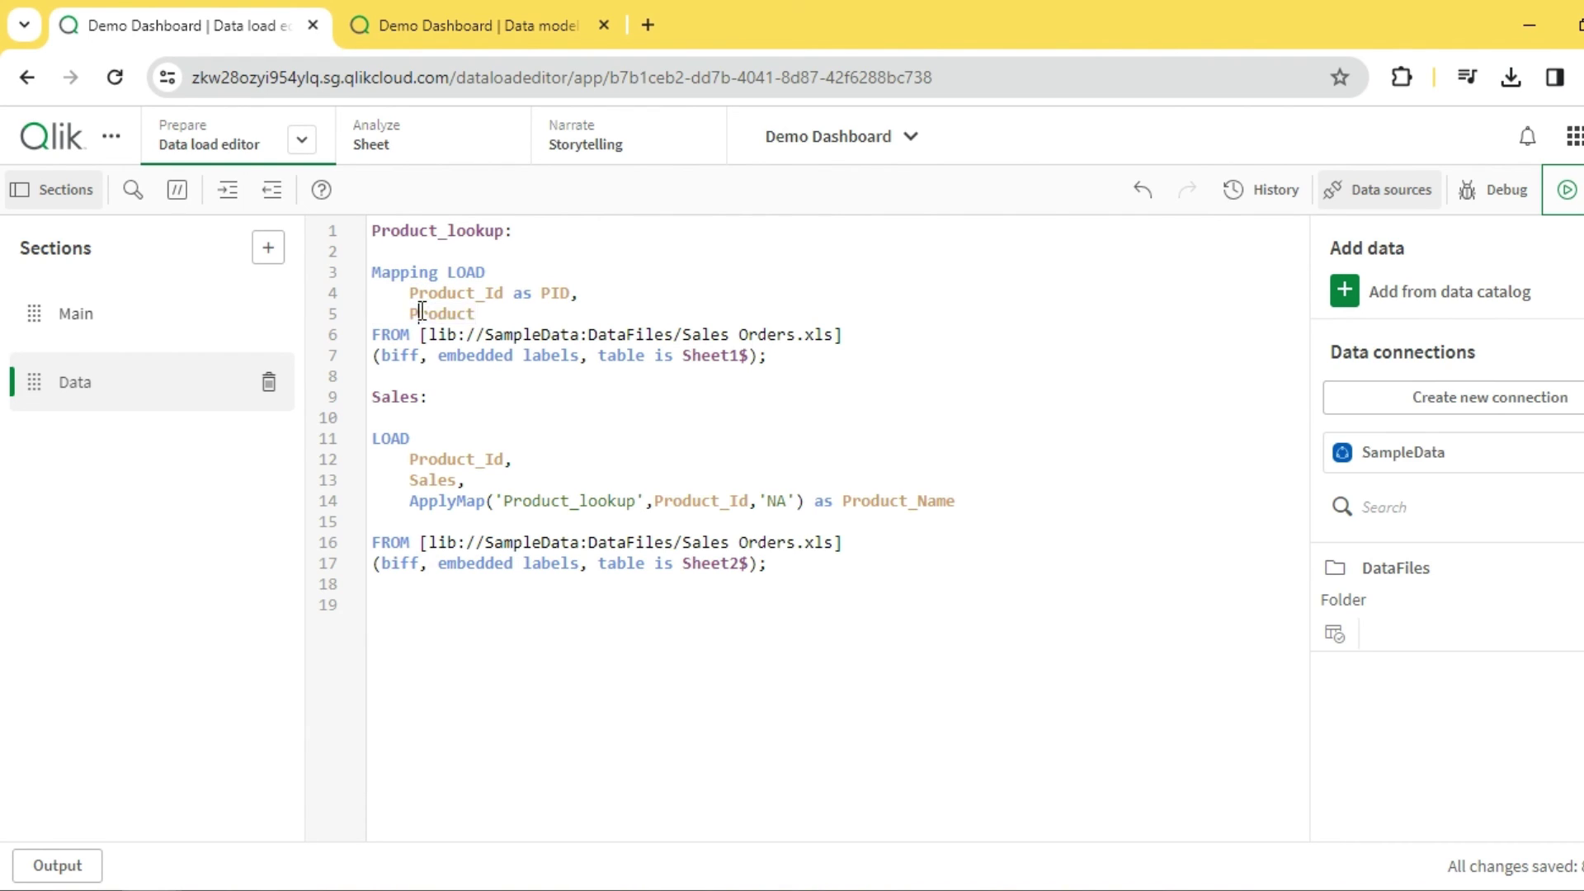
double_click(890, 501)
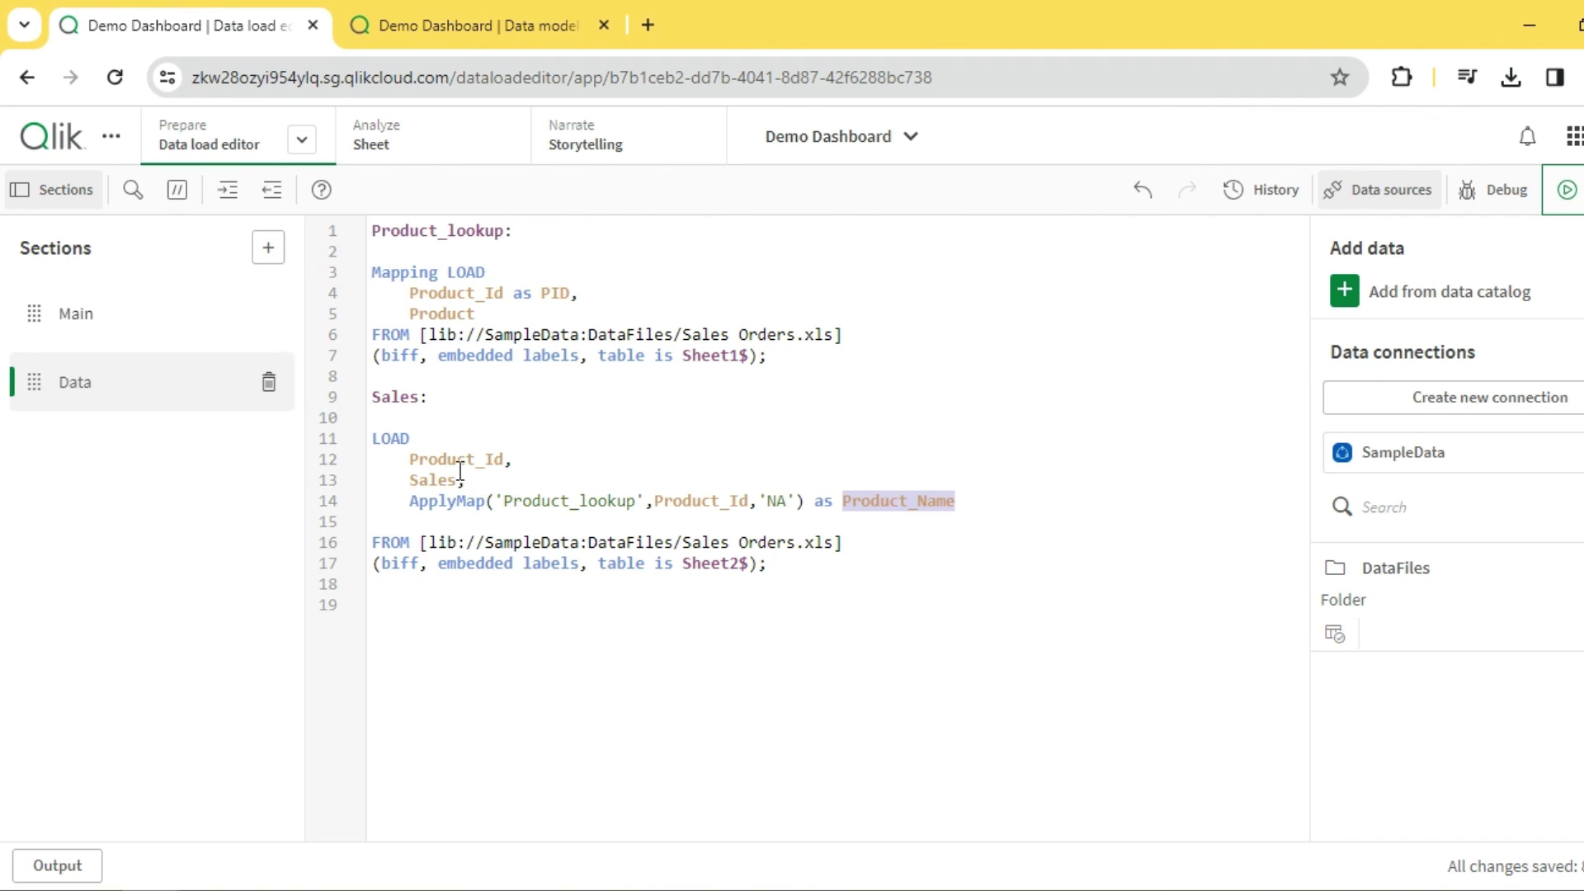
drag(413, 460, 453, 498)
click(458, 312)
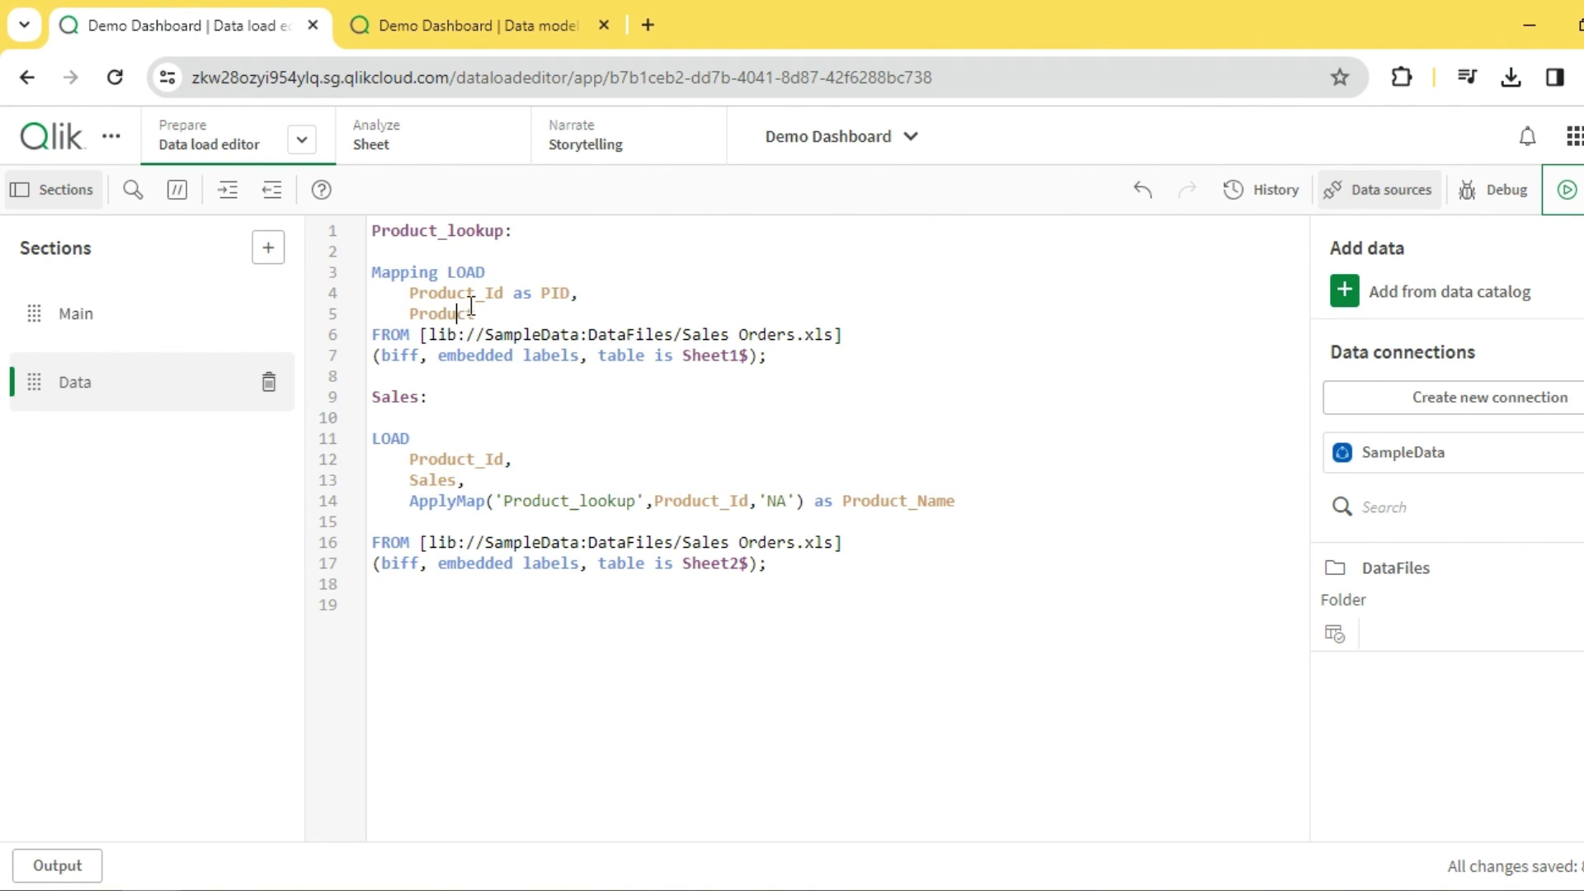
double_click(494, 294)
double_click(452, 315)
click(821, 456)
double_click(777, 500)
double_click(781, 502)
click(778, 503)
double_click(477, 501)
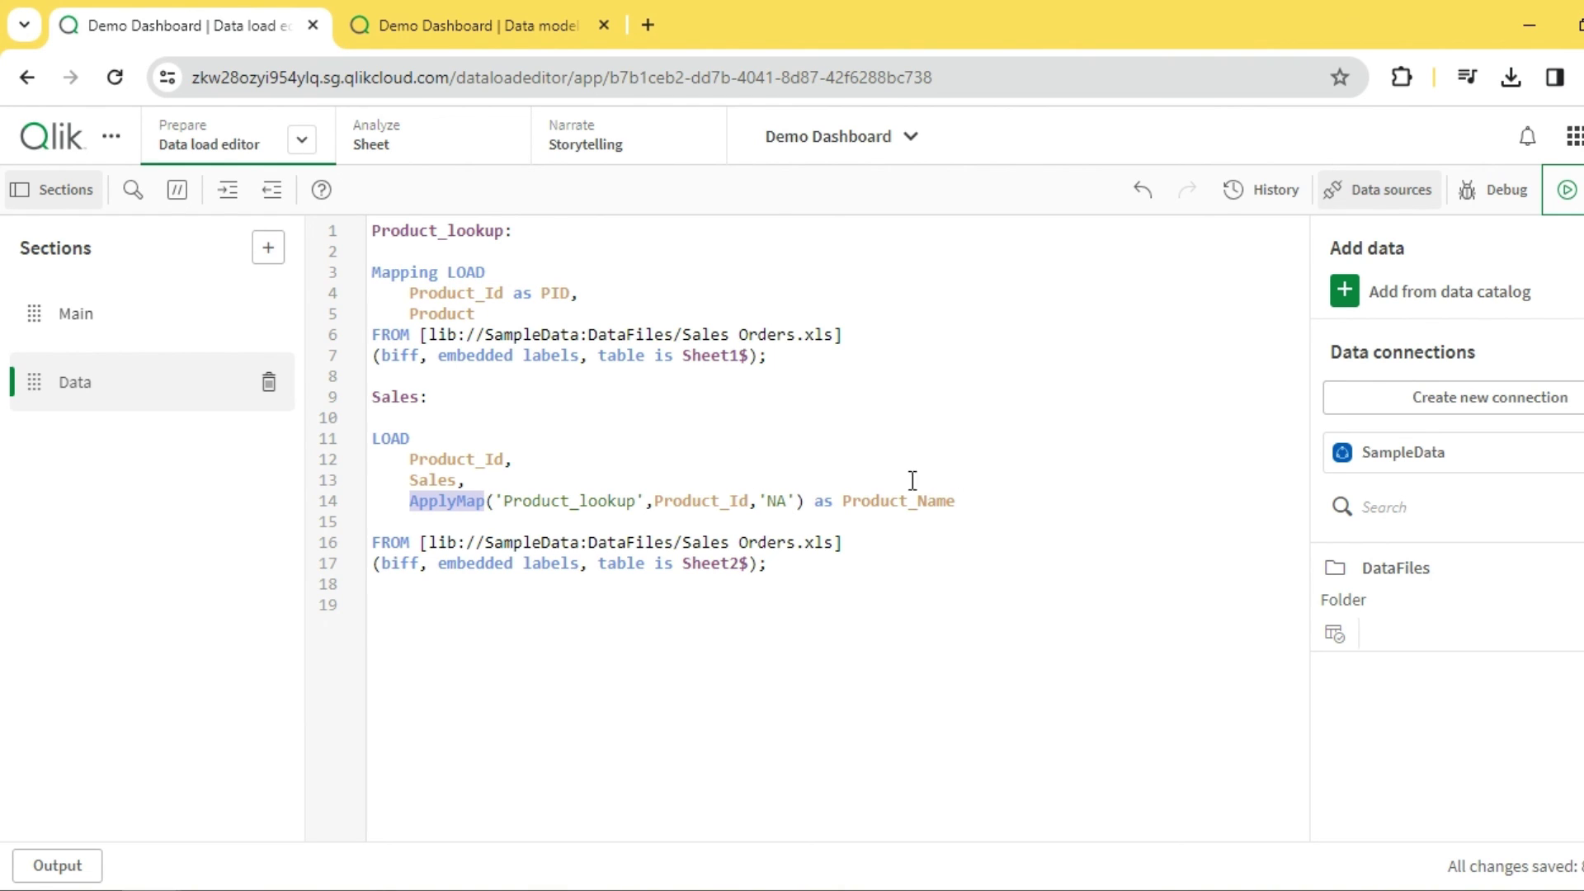
drag(481, 314, 366, 295)
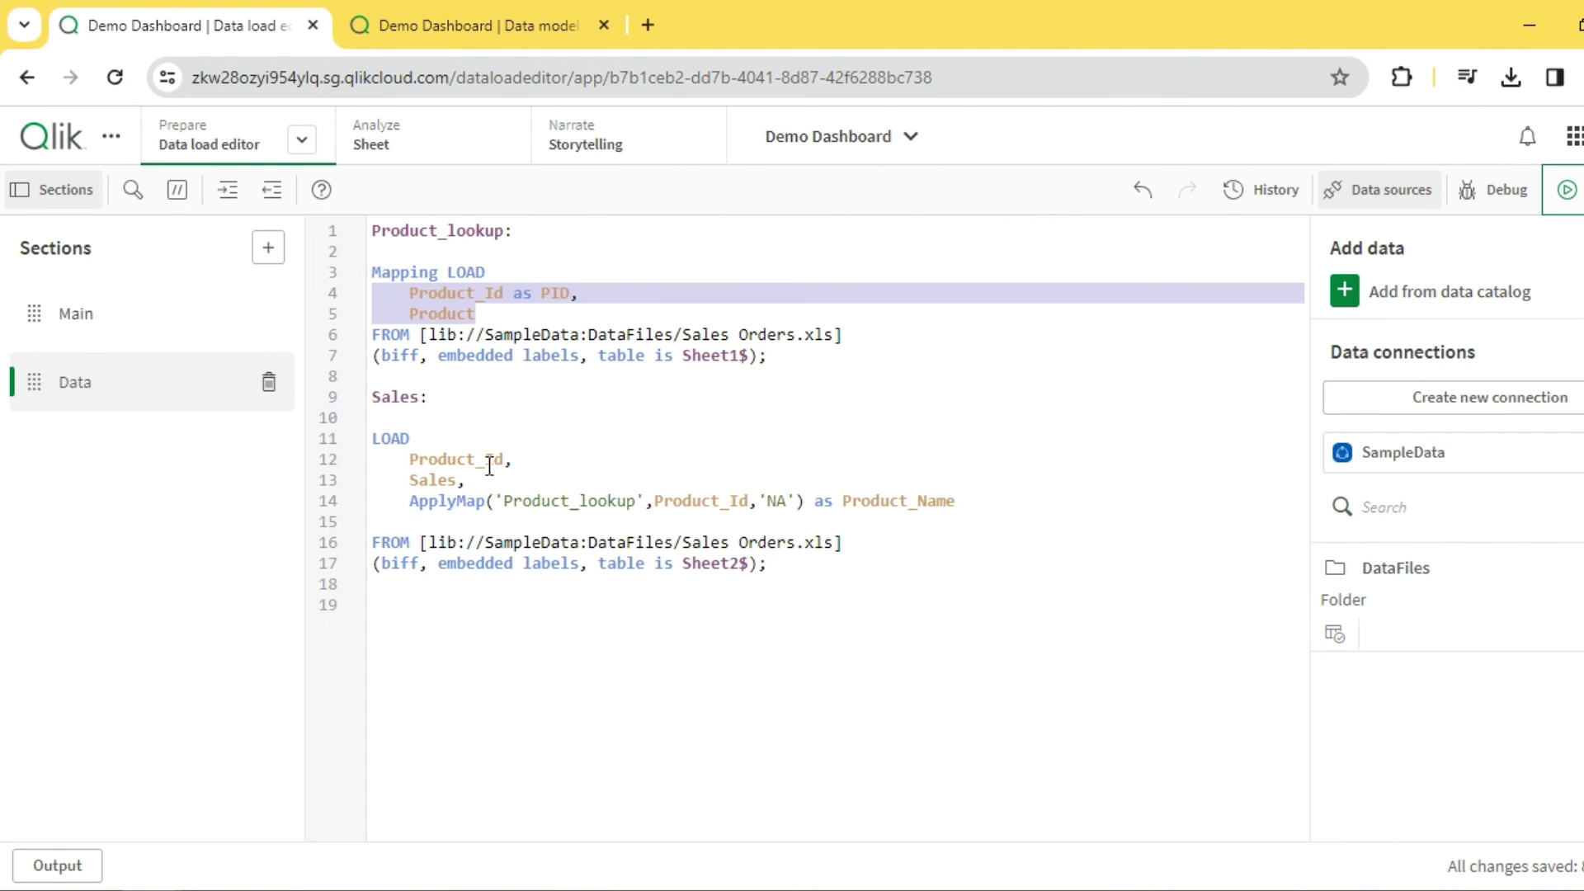
drag(477, 314, 375, 293)
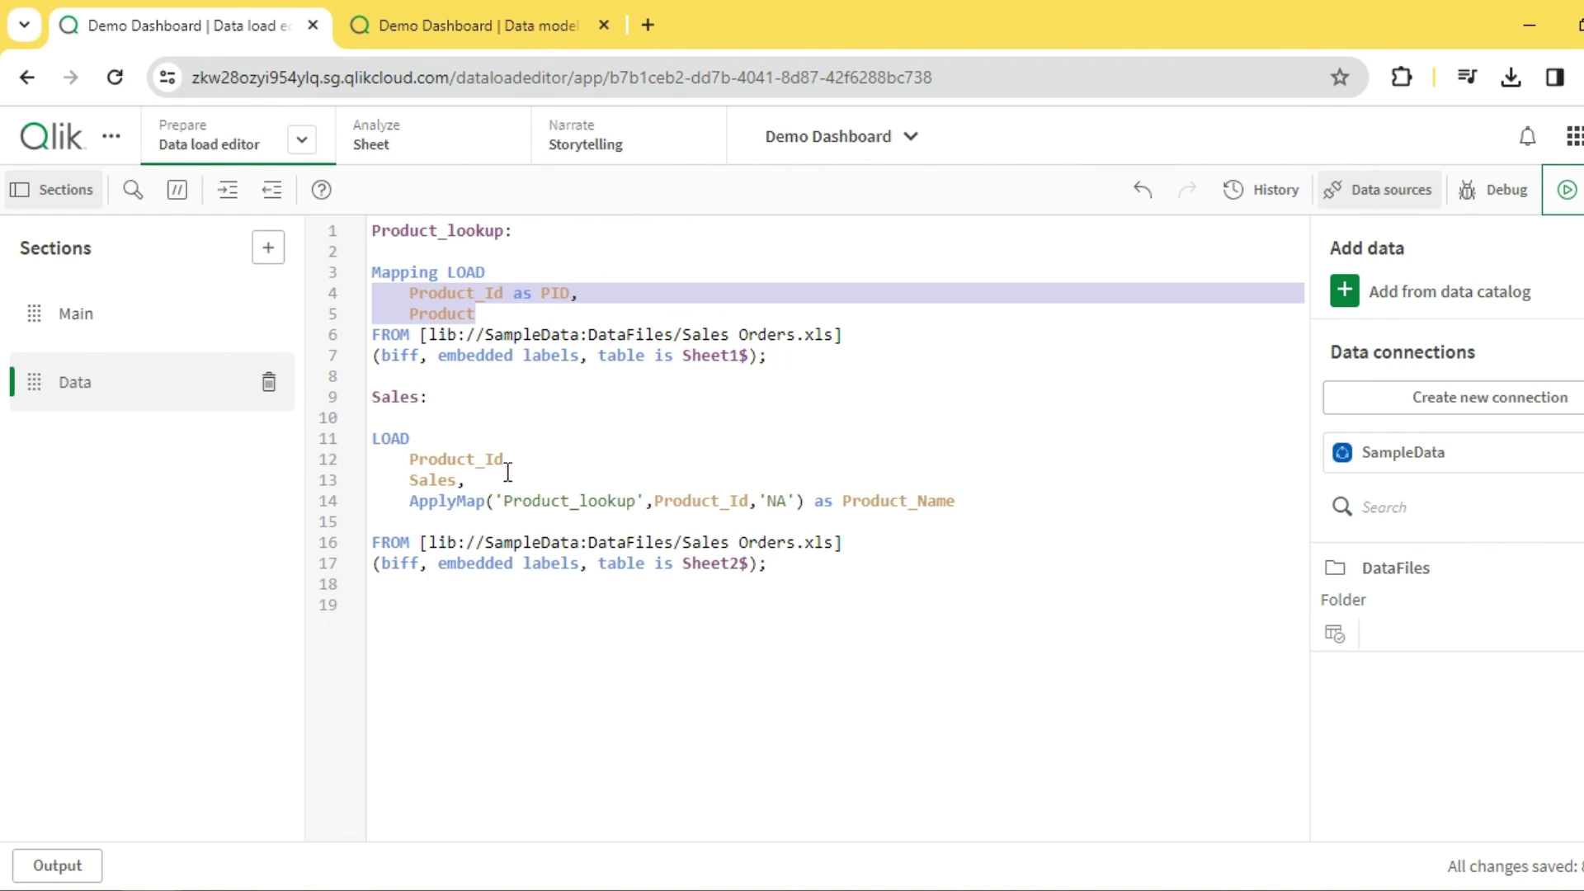